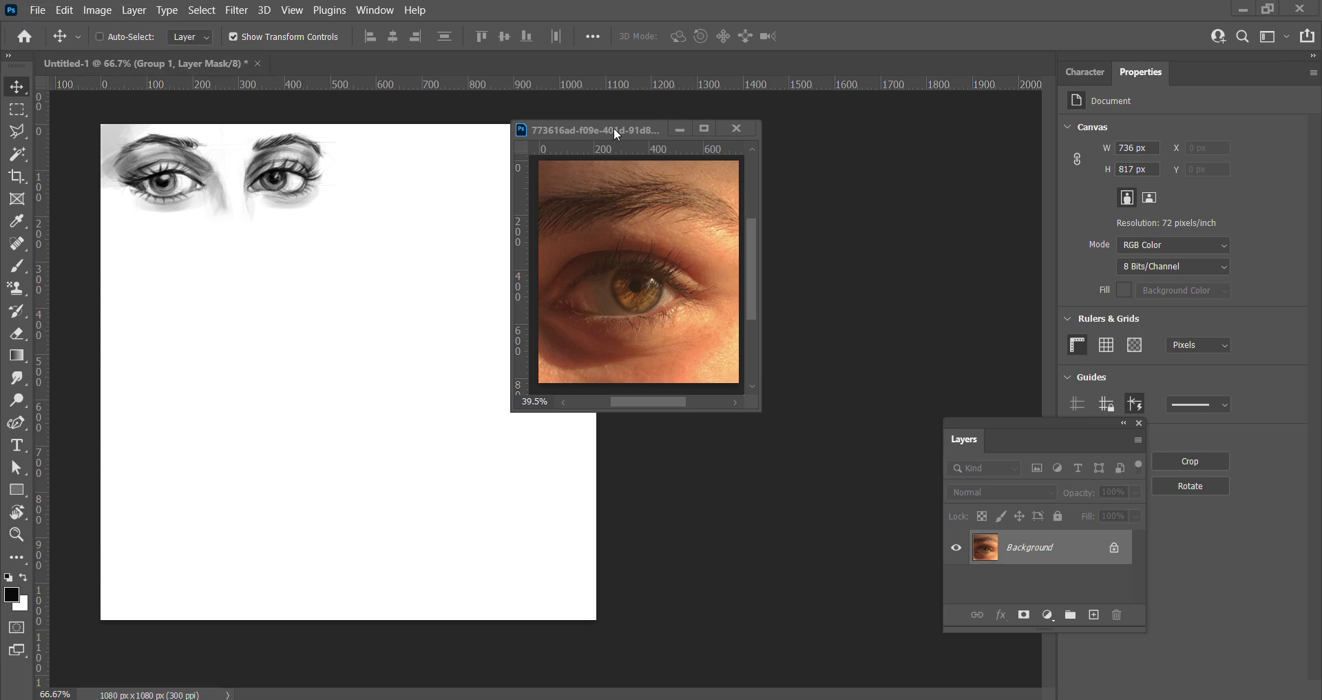
Move the eye reference photo right of the canvas and convert it to default Black & White
drag(633, 133, 719, 136)
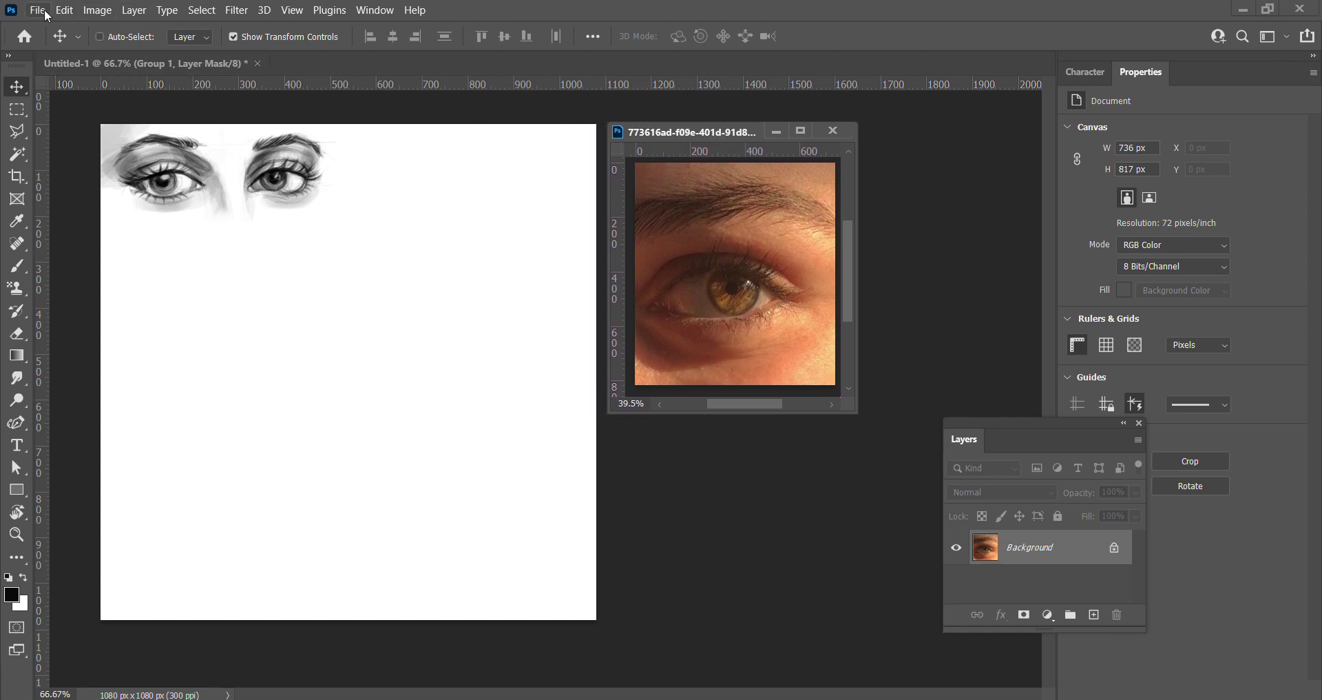
click(102, 17)
mouse_move(124, 49)
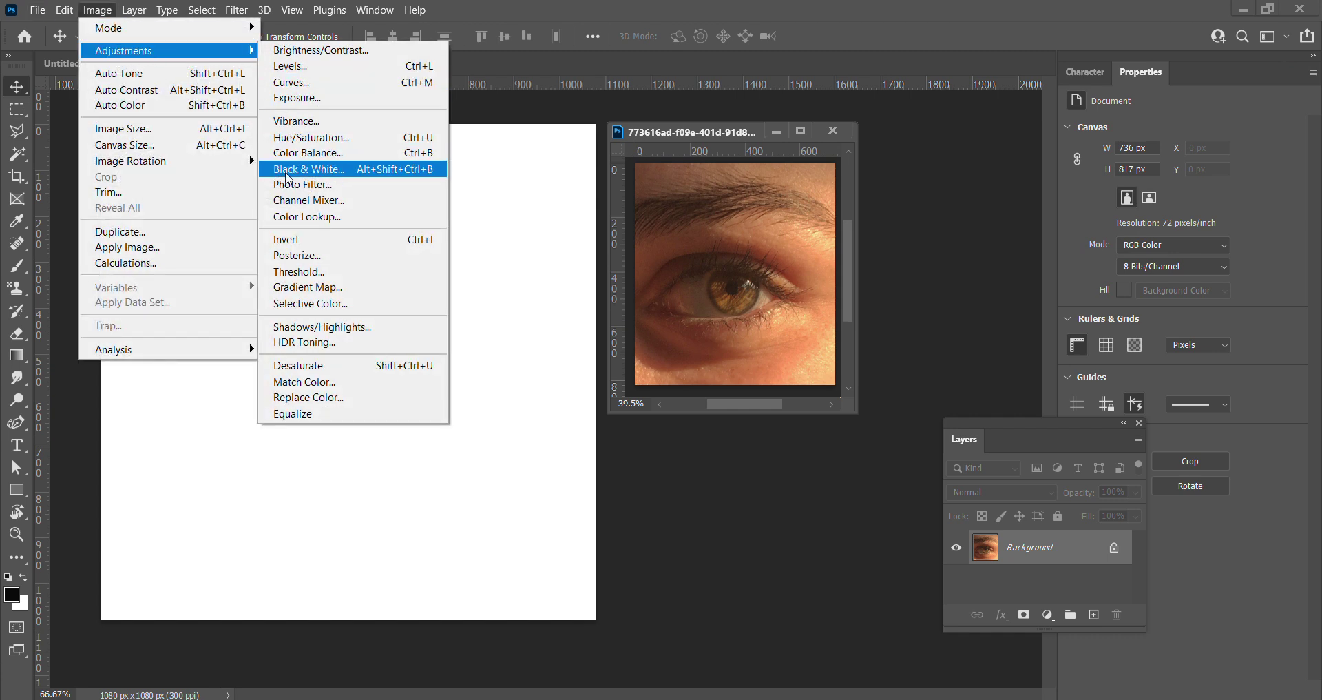
click(306, 169)
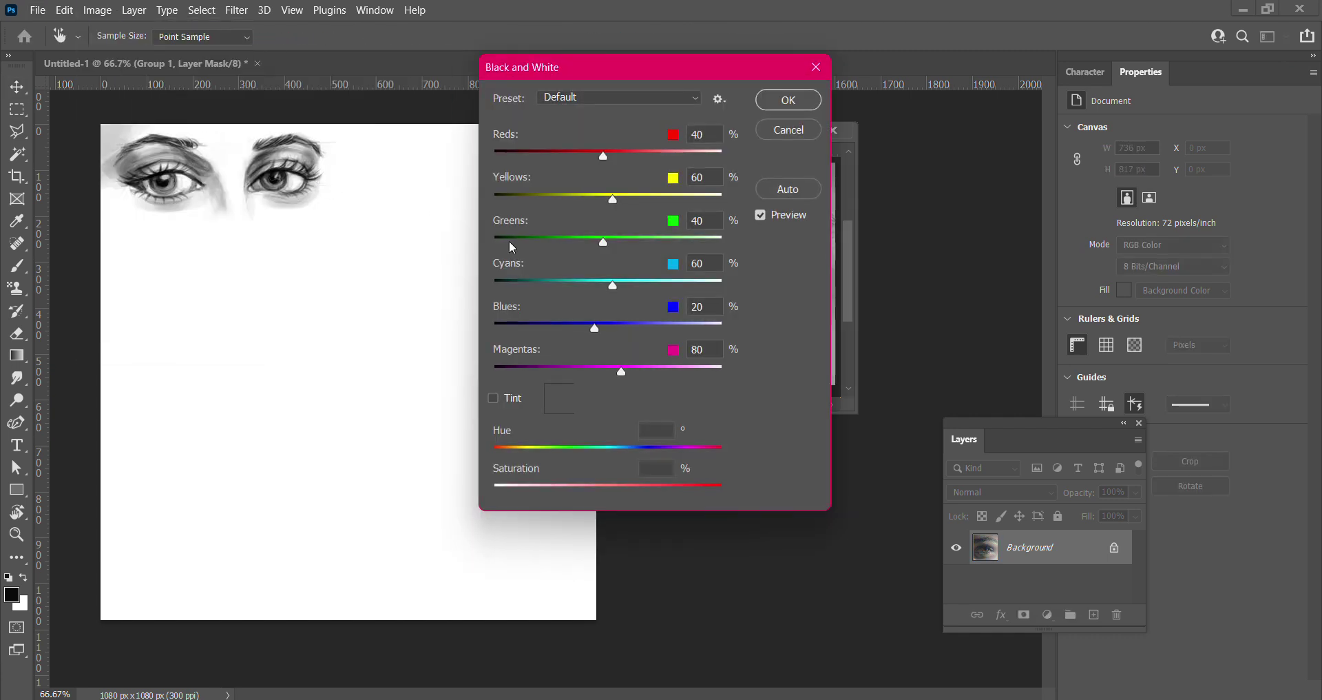
click(812, 102)
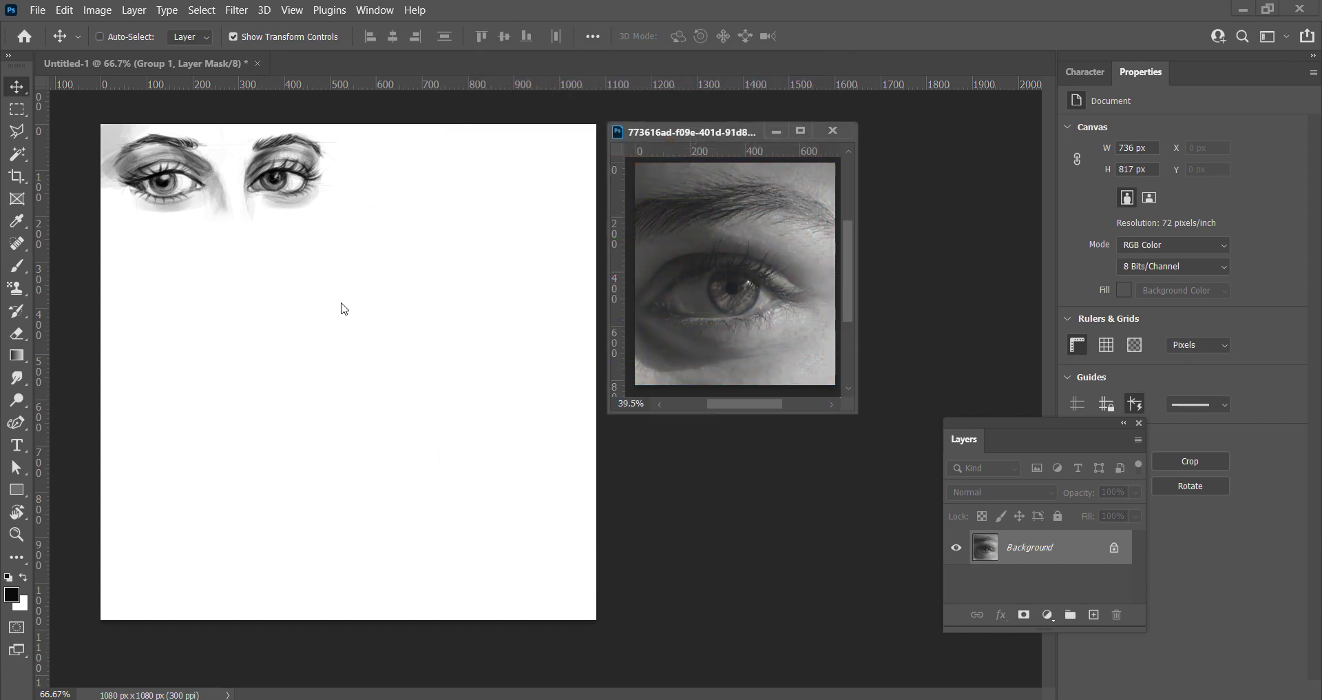
On a new layer above Group 1, sketch faint upper and lower eye contours with the brush
key(b)
click(290, 346)
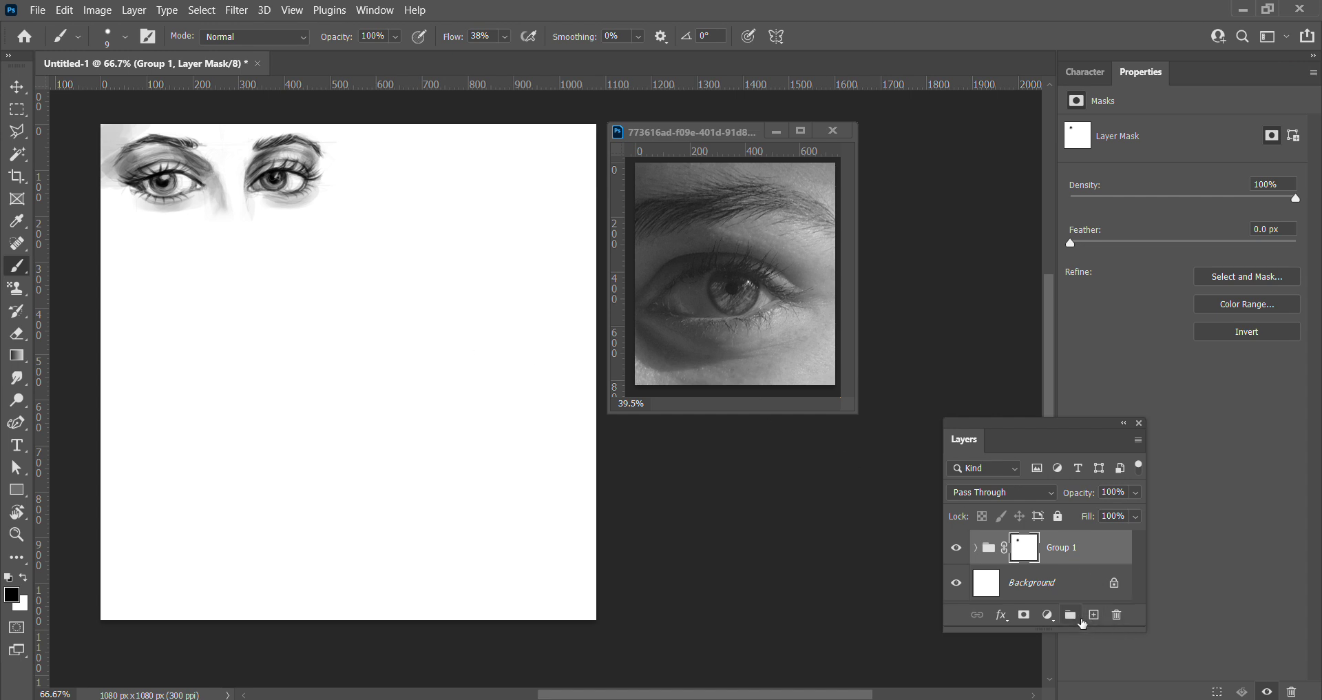
click(1095, 615)
mouse_move(378, 336)
mouse_down()
mouse_move(301, 337)
mouse_move(270, 368)
mouse_up()
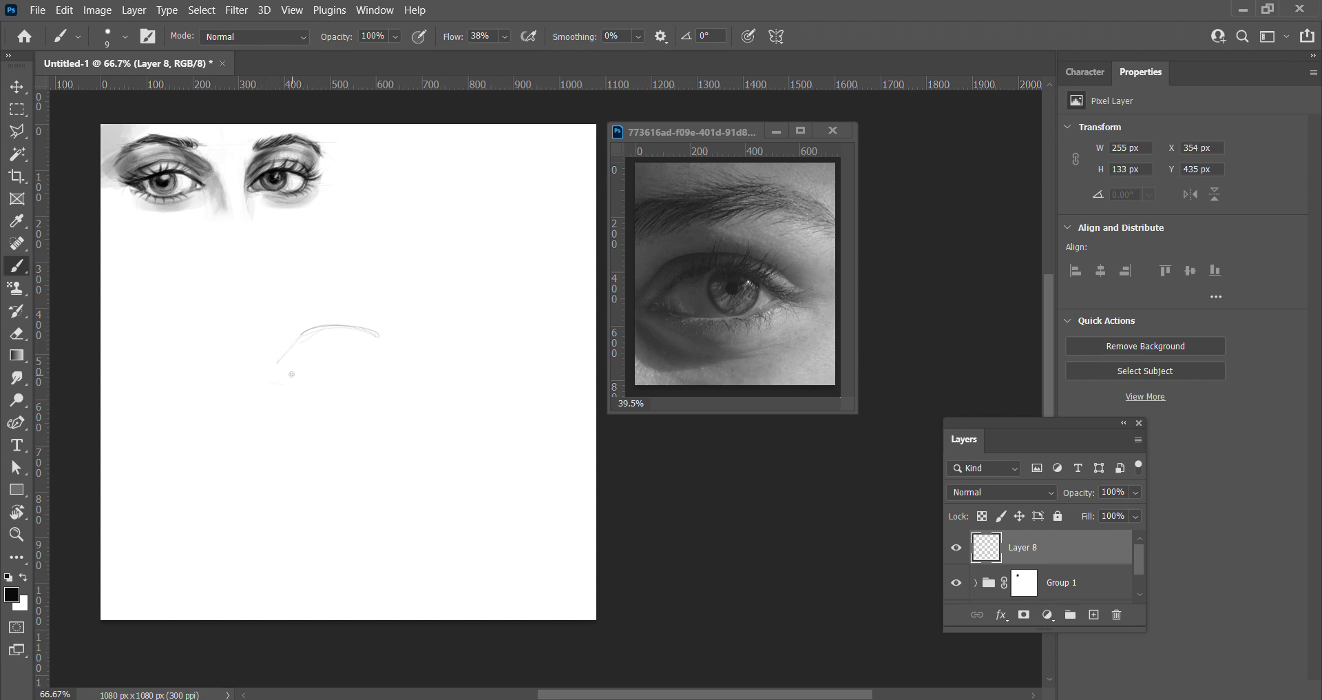
key(ctrl+z)
key(ctrl+z)
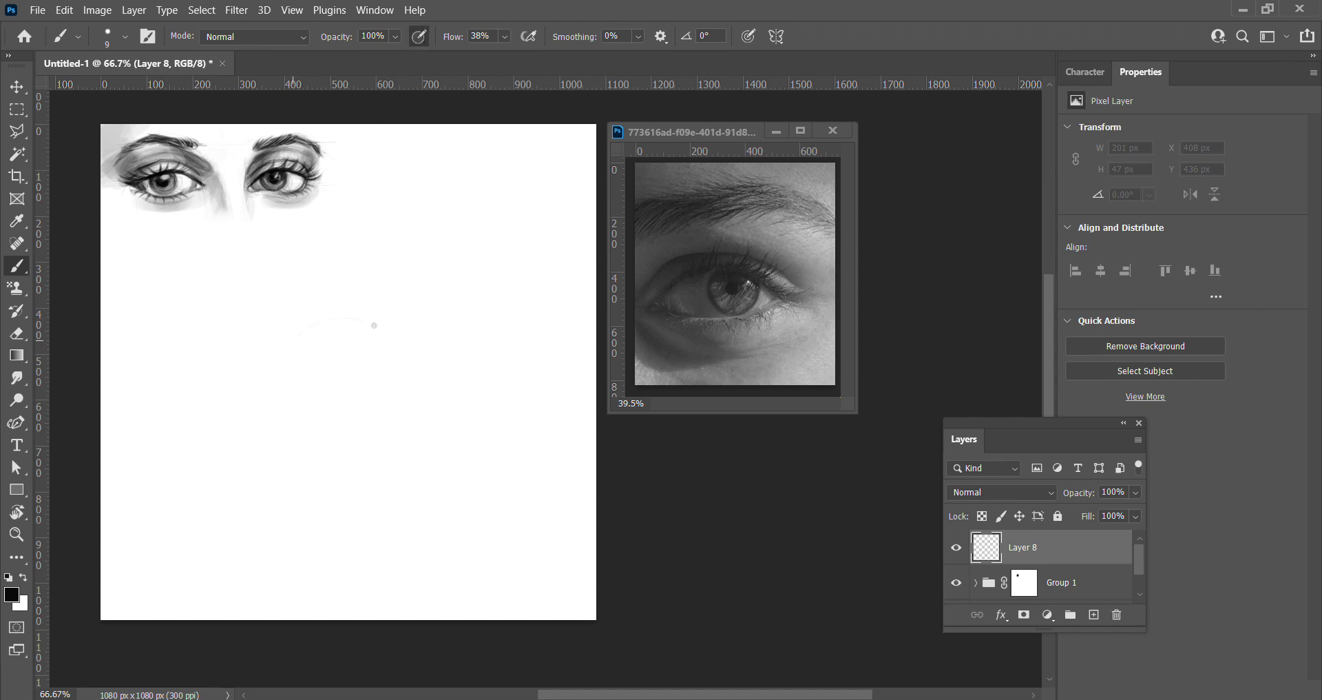
mouse_move(315, 324)
mouse_down()
mouse_move(266, 369)
mouse_move(339, 321)
mouse_up()
drag(276, 375, 283, 374)
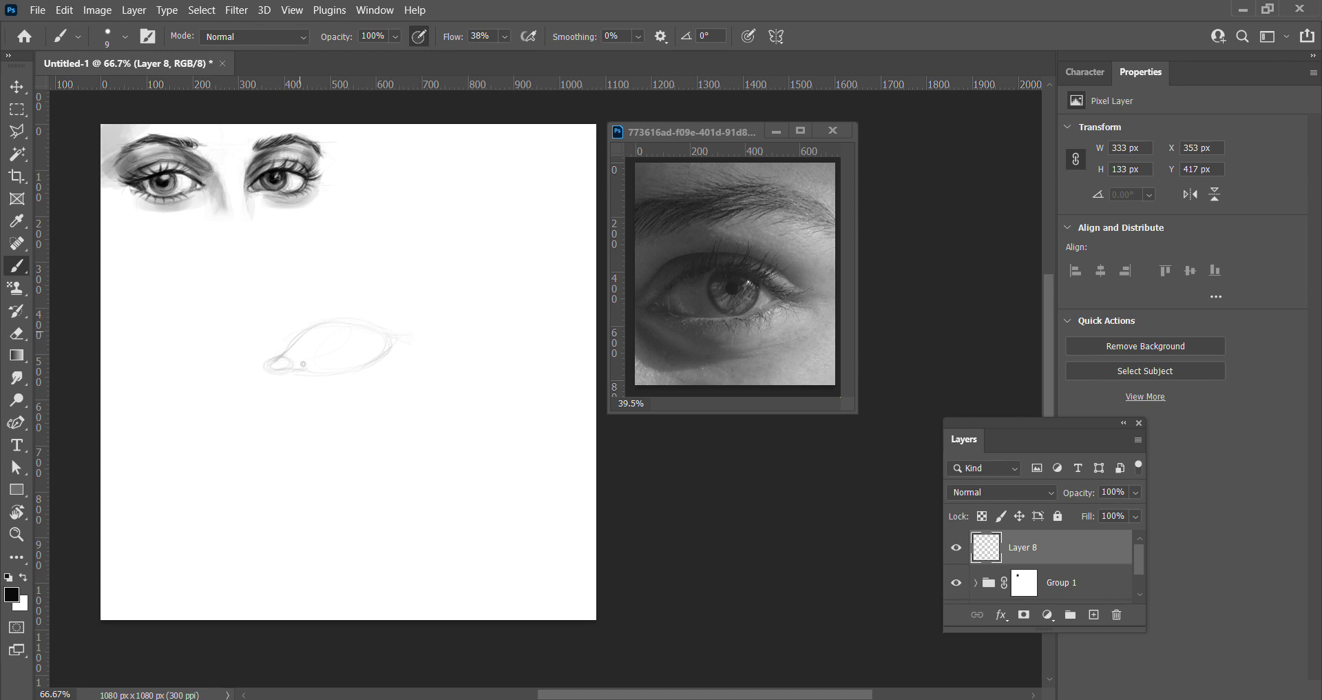
drag(288, 353, 351, 365)
Add faint strokes extending the eye upward and marking the upper lid crease above the iris
drag(375, 332, 366, 352)
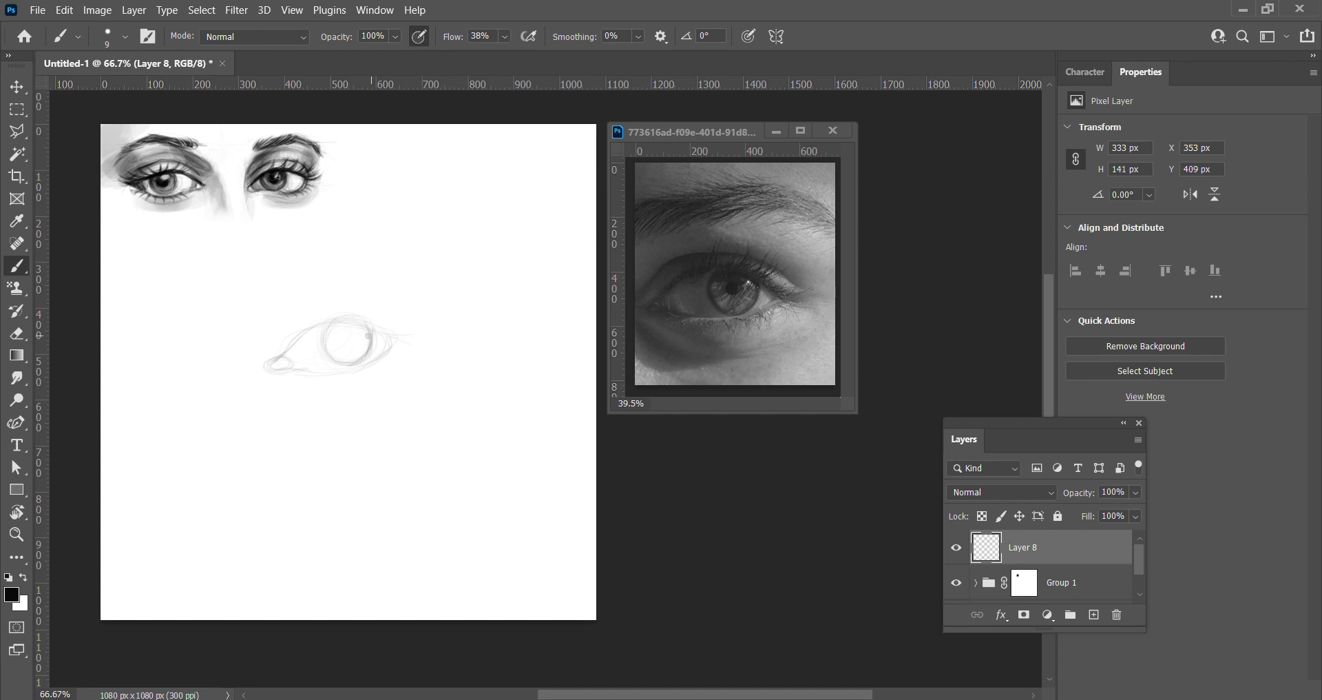
drag(344, 322, 349, 310)
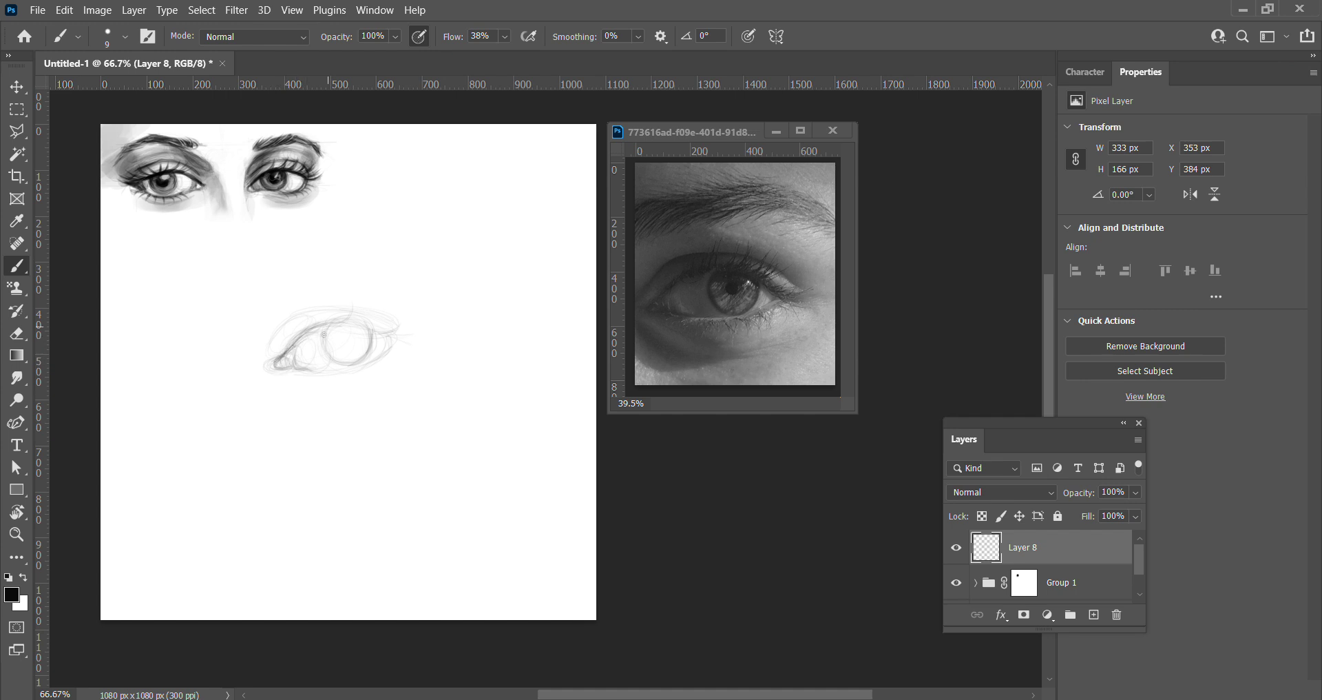
Erase stray lines, then paint a small dark pupil spot inside the iris
key(e)
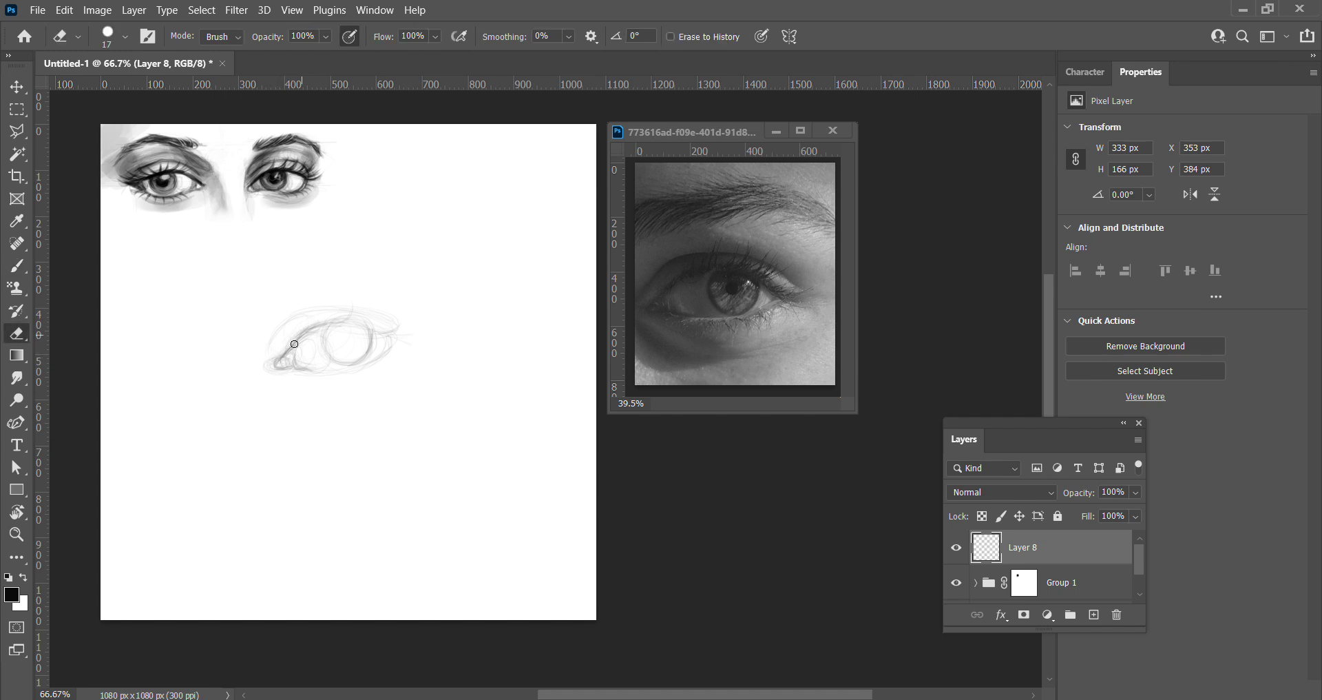
key(b)
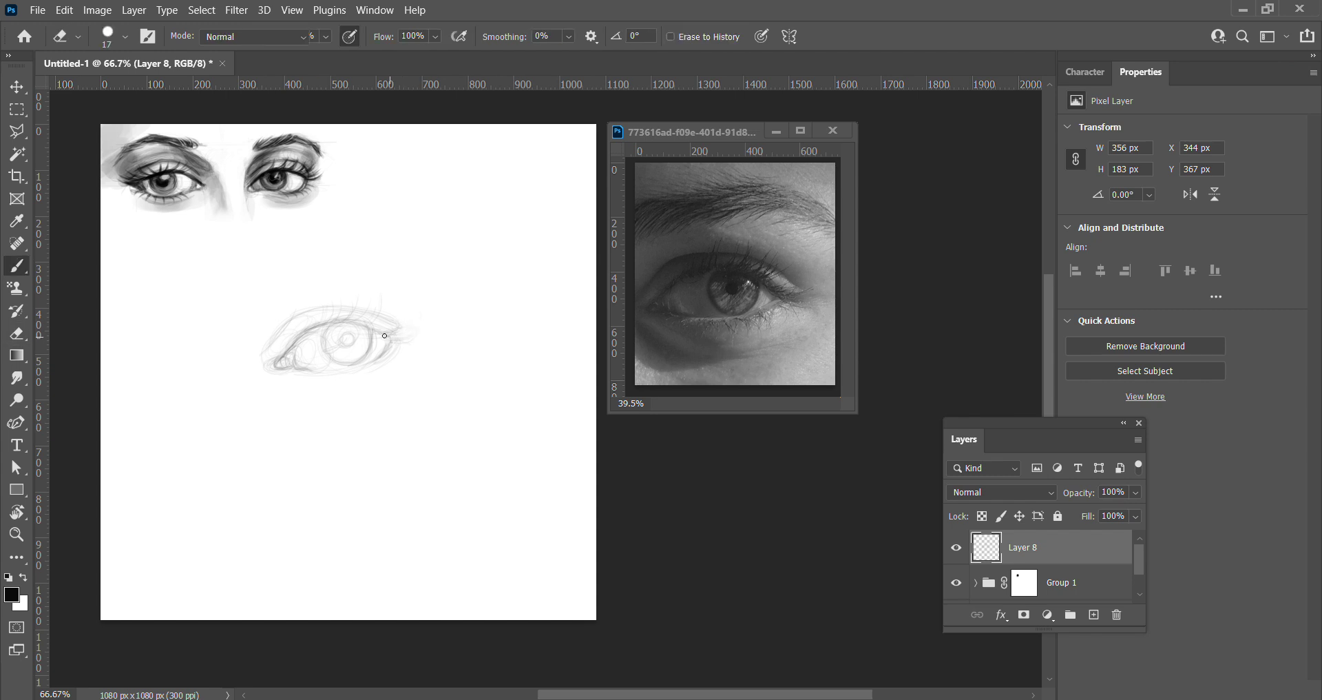
drag(340, 343, 347, 339)
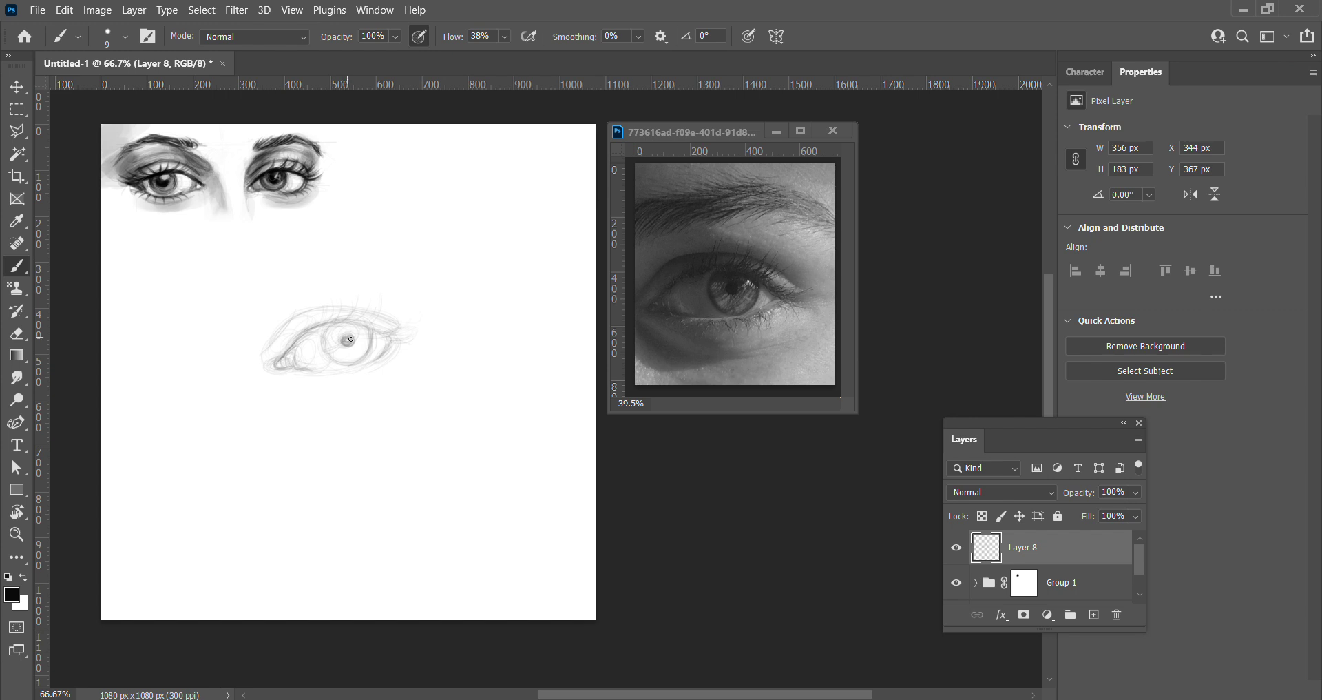
Darken and enlarge the pupil, then set the brush size to 34 px
drag(348, 339, 348, 339)
right_click(476, 282)
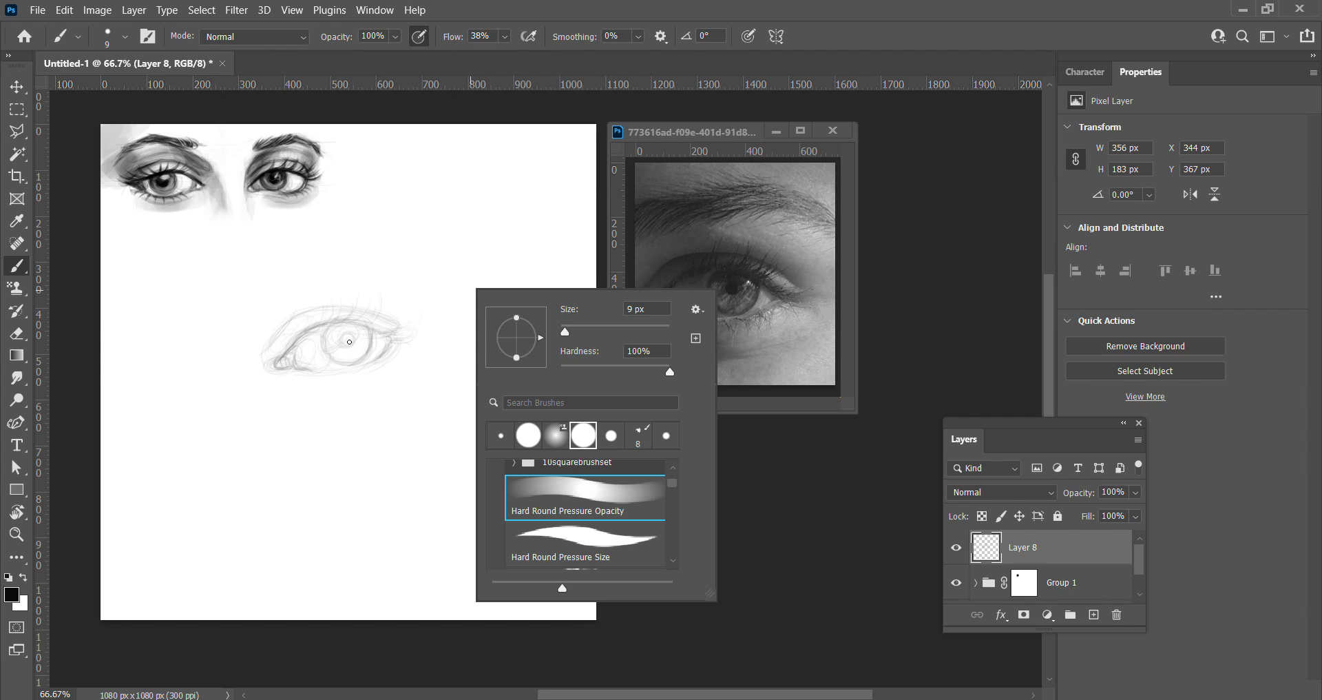
drag(344, 338, 350, 341)
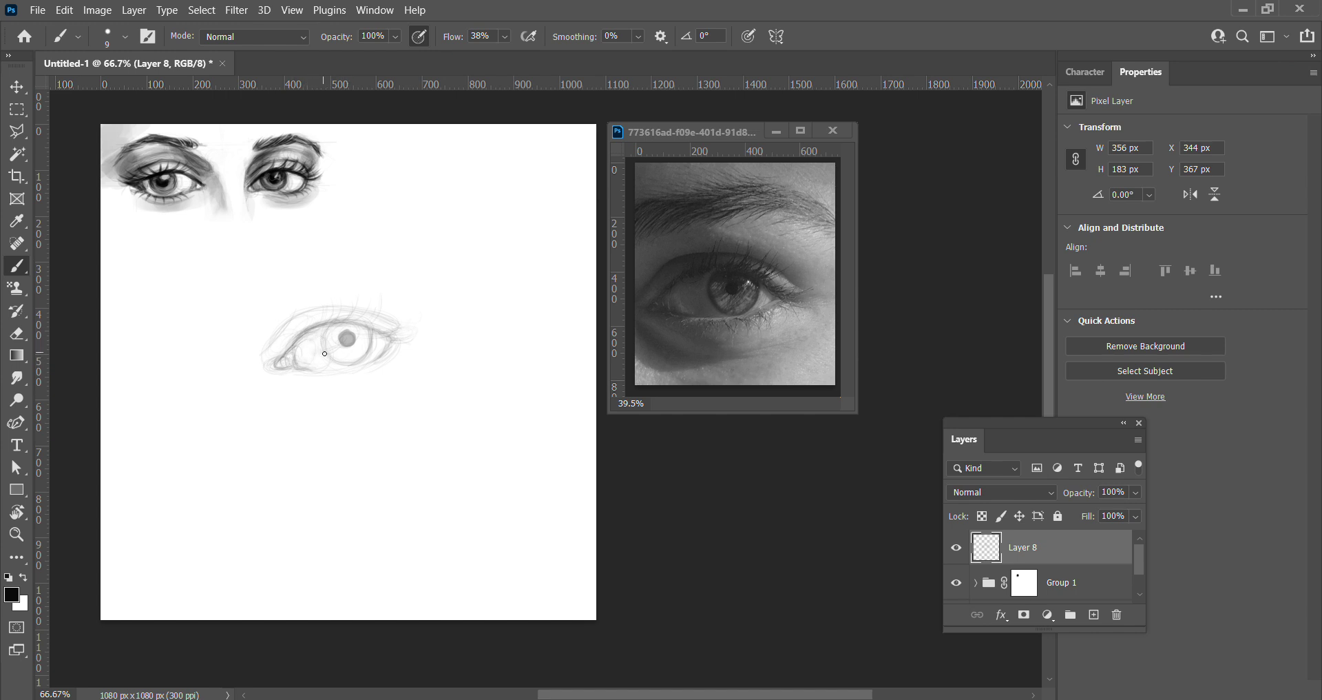
right_click(348, 330)
drag(449, 366, 404, 354)
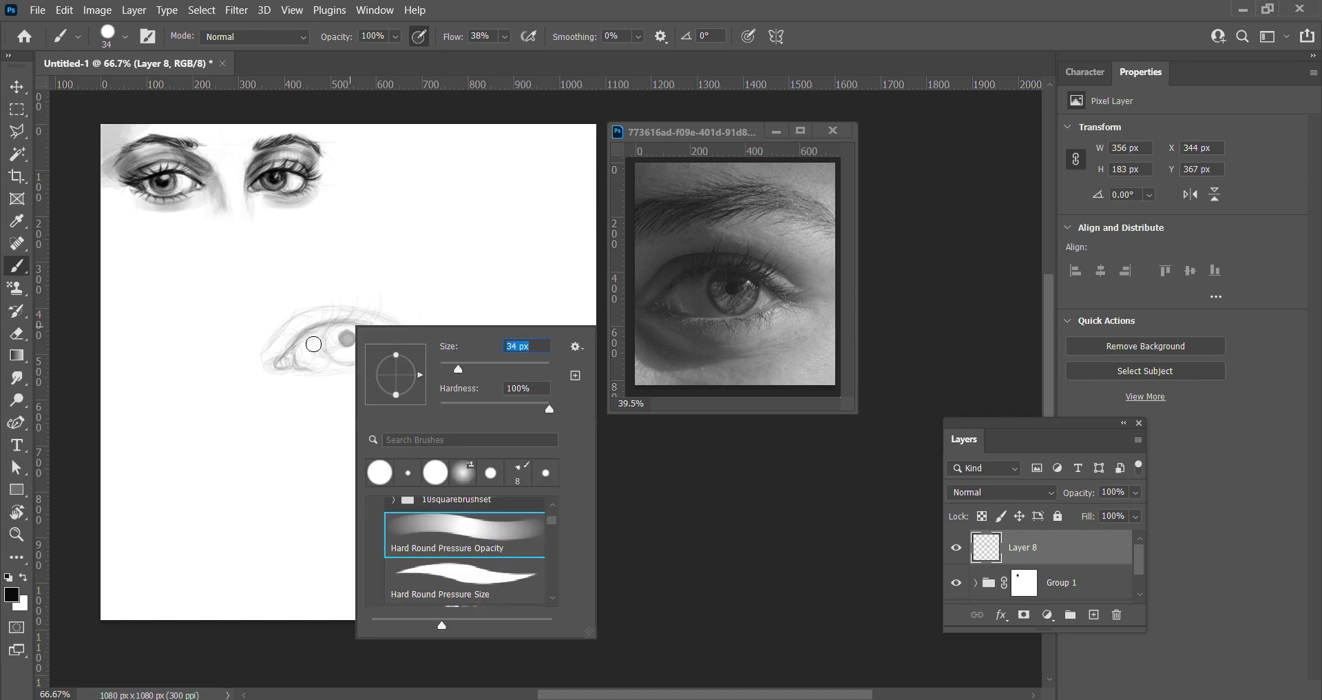
key(Return)
Softly shade the iris ring, inner corner, upper lid crease and lower-left corner
drag(315, 333, 357, 352)
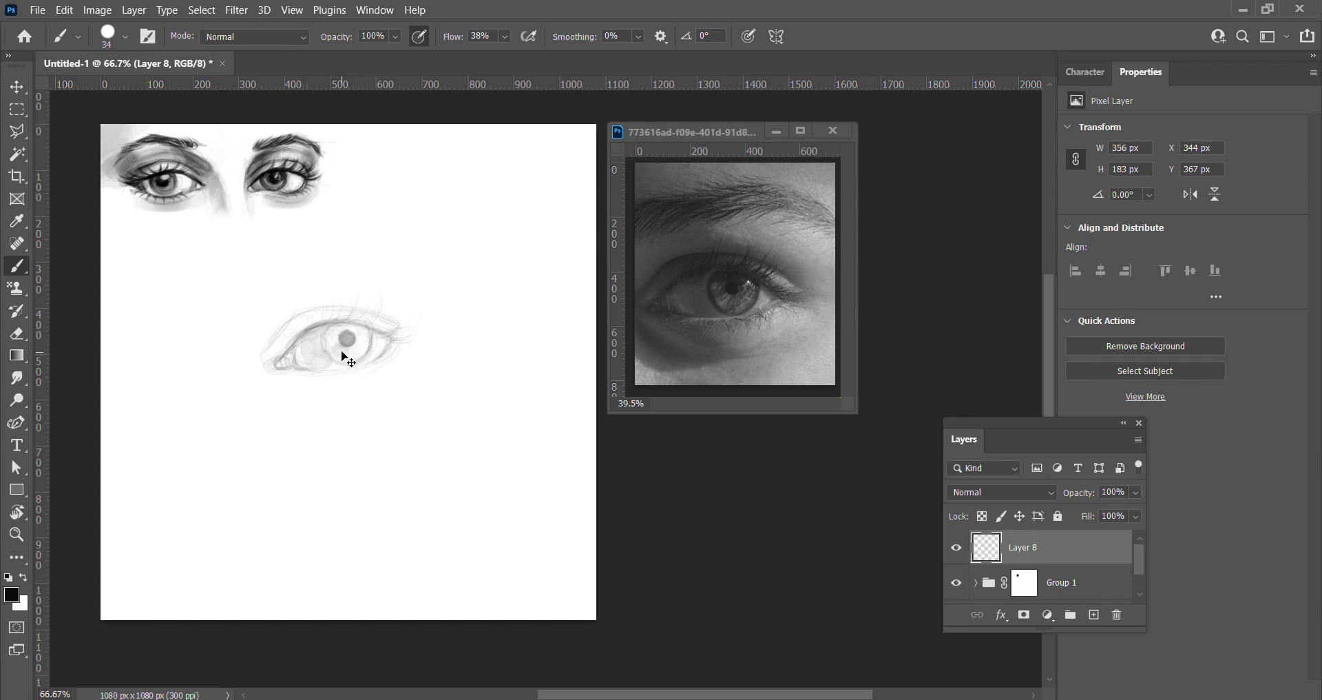
mouse_move(346, 353)
mouse_down()
mouse_move(324, 360)
mouse_move(350, 339)
mouse_move(375, 341)
mouse_up()
mouse_move(300, 364)
mouse_down()
mouse_move(317, 321)
mouse_move(393, 323)
mouse_move(295, 329)
mouse_up()
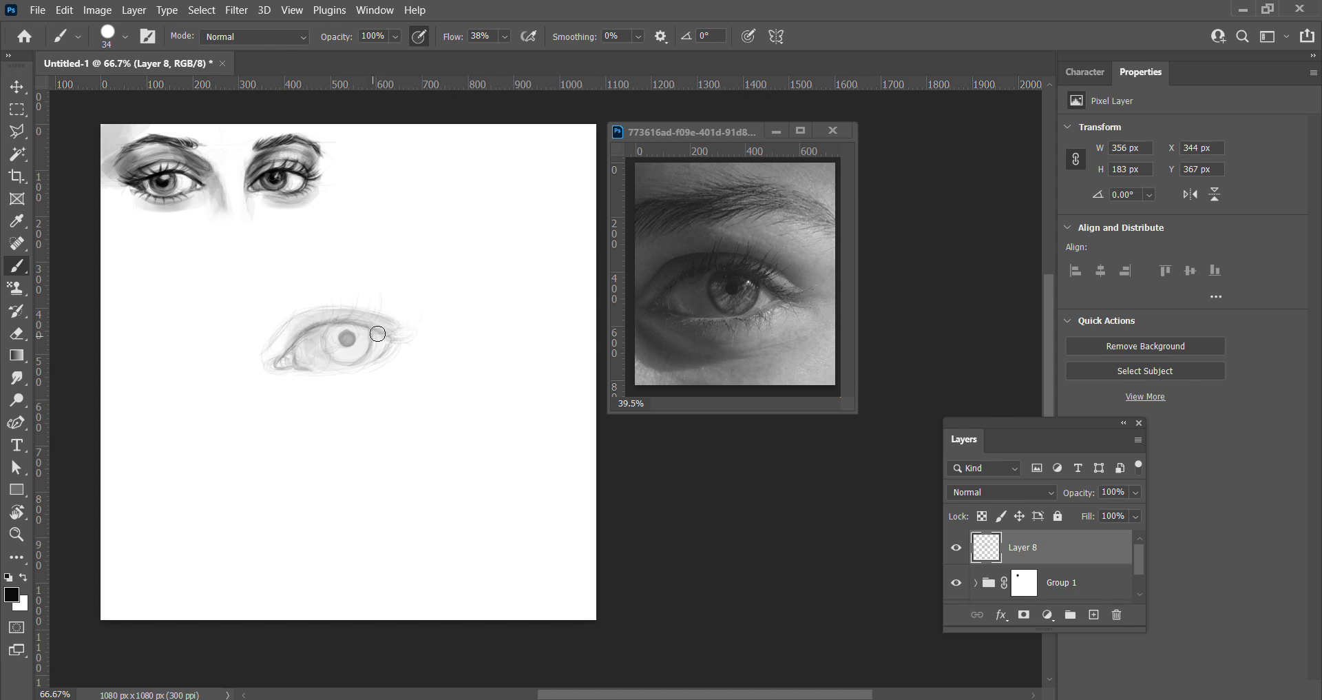
mouse_move(379, 333)
mouse_down()
mouse_move(313, 322)
mouse_move(354, 323)
mouse_move(337, 324)
mouse_up()
drag(352, 366, 363, 348)
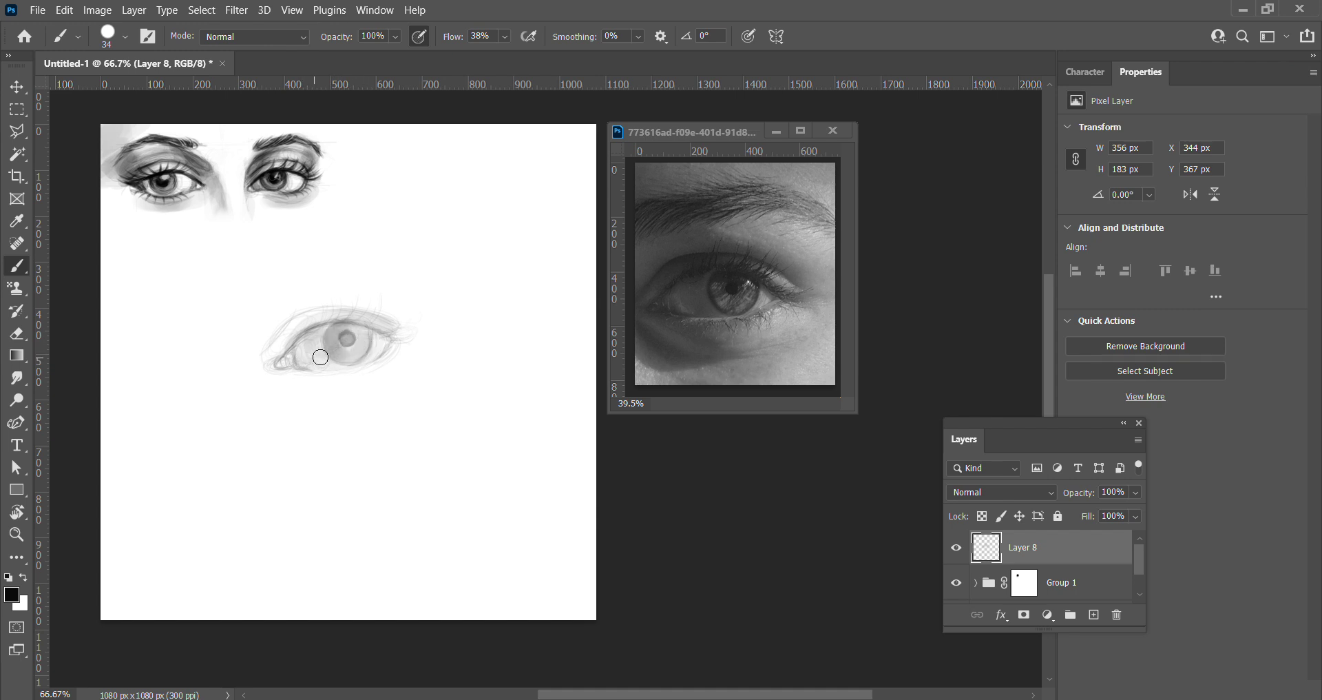
drag(329, 343, 280, 361)
With the brush at 20 px, darken the shading at the inner eye corner
right_click(336, 341)
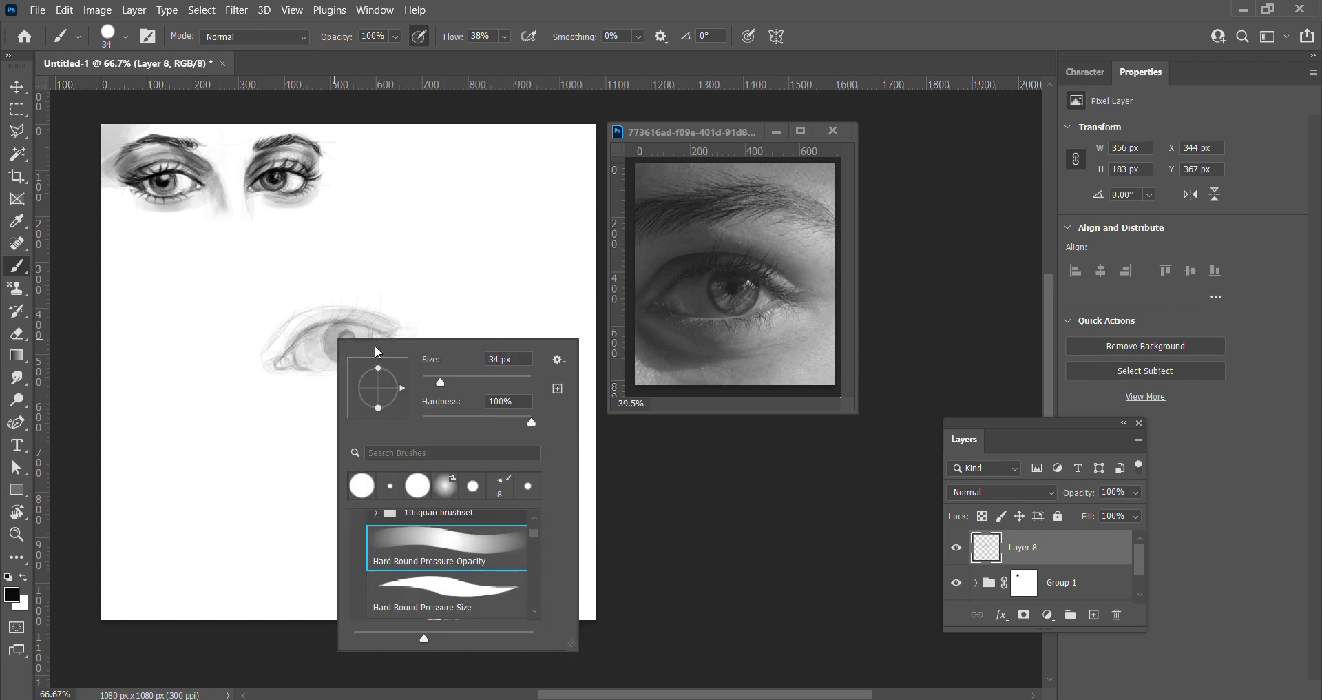
drag(438, 381, 433, 381)
click(296, 352)
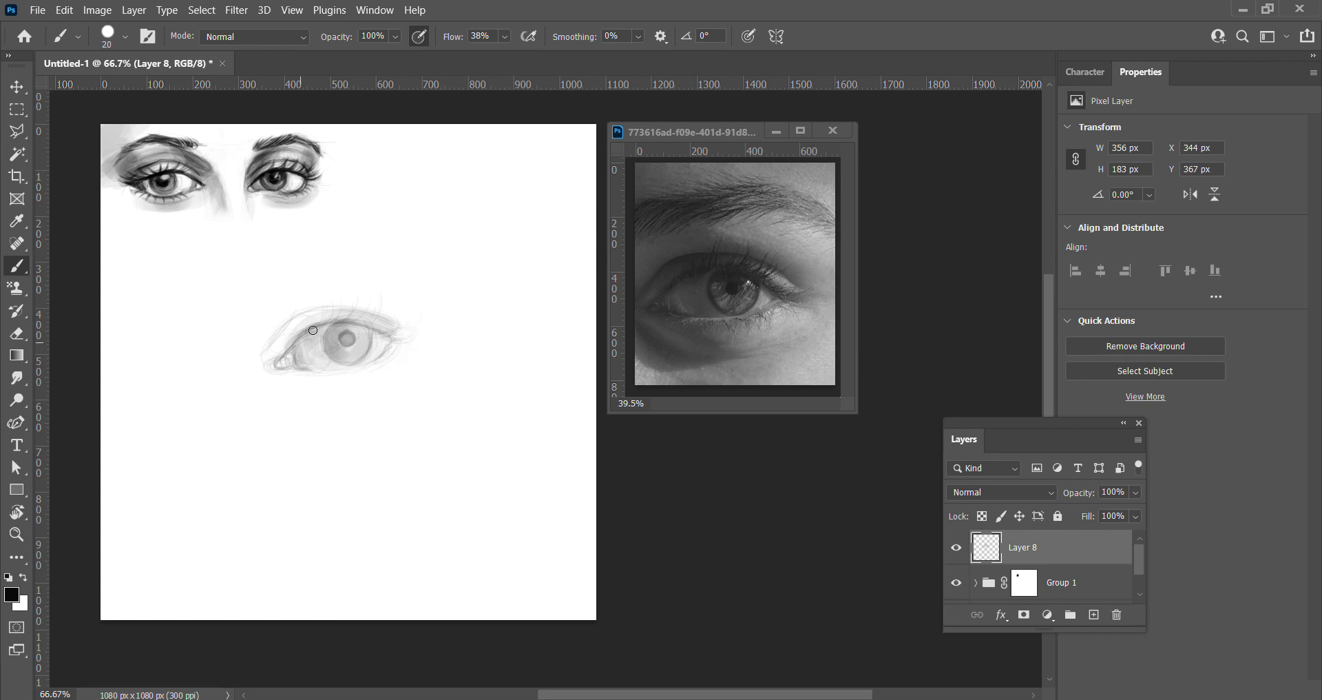
key(e)
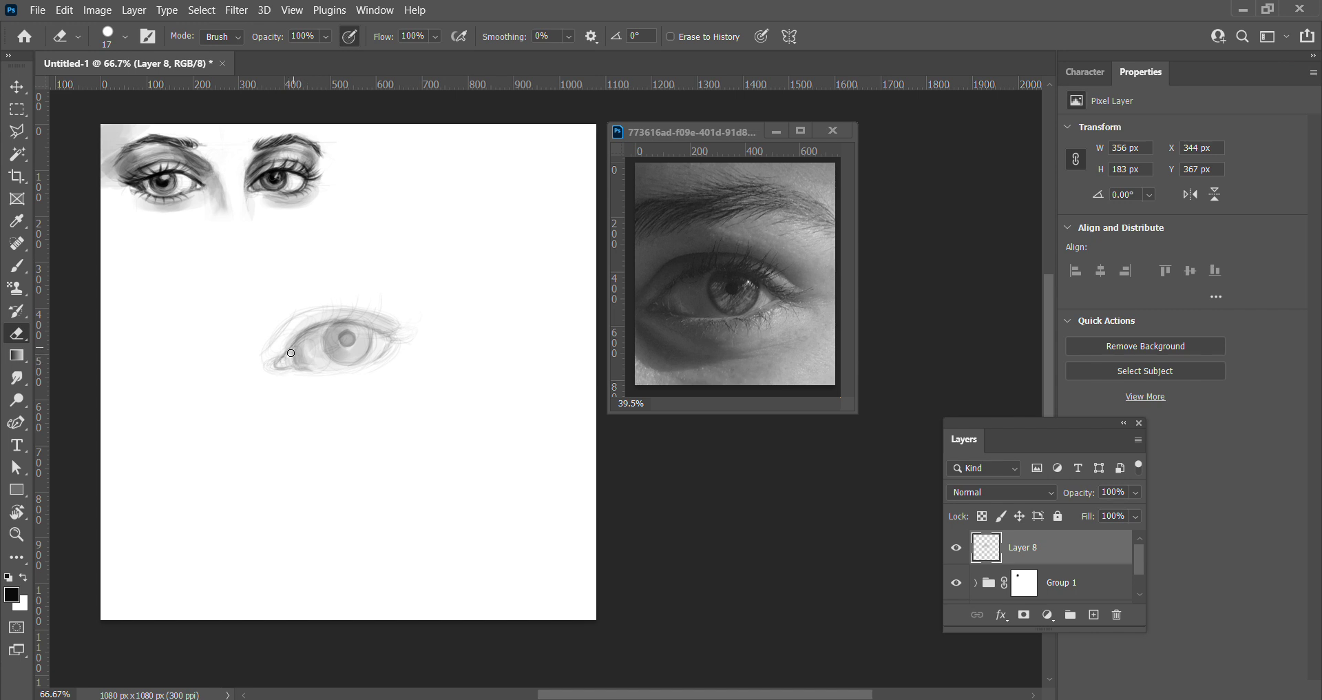
key(b)
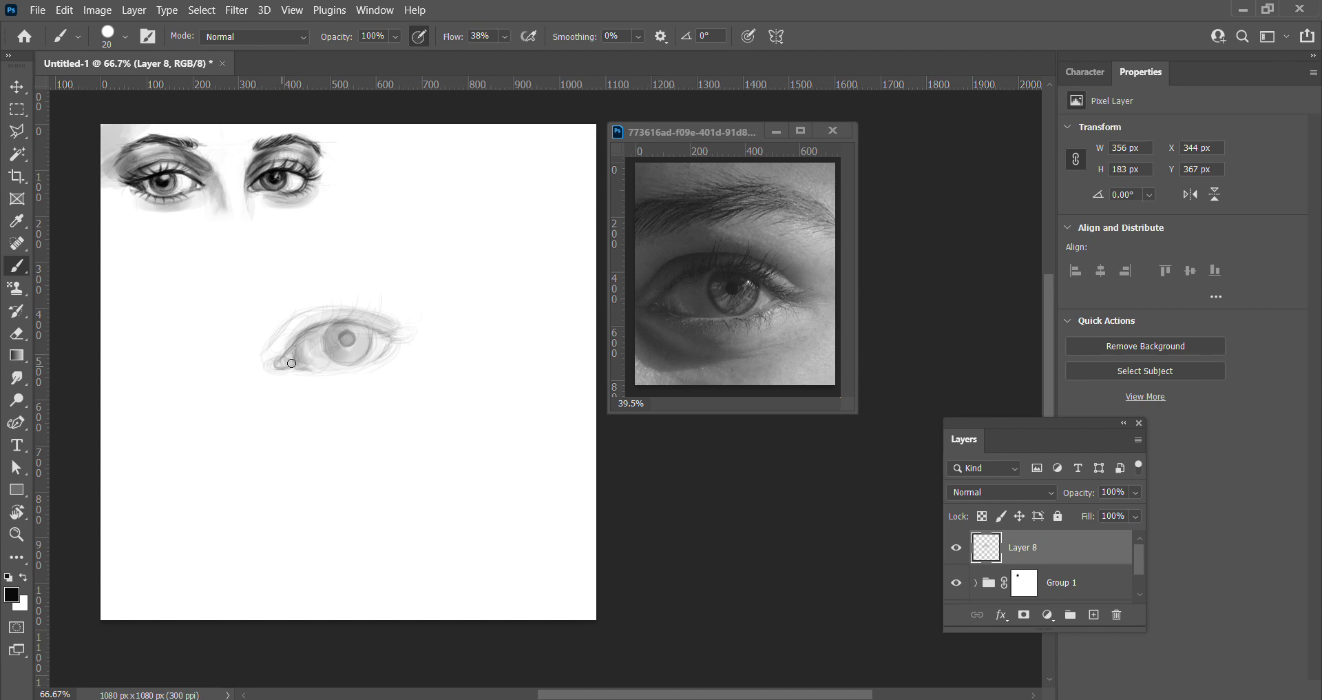
mouse_move(293, 363)
mouse_down()
mouse_move(279, 359)
mouse_move(301, 348)
mouse_up()
With a 9 px eraser, remove stray marks and lighten strokes at the inner corner
key(e)
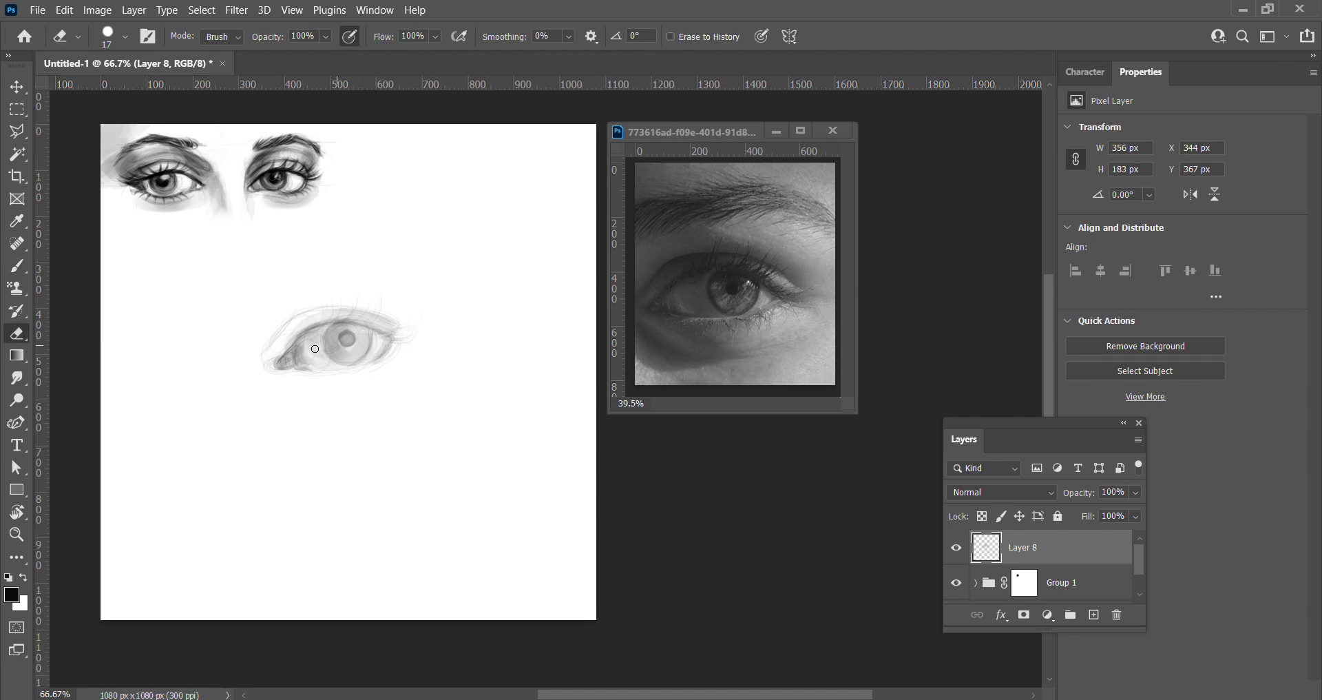
right_click(304, 359)
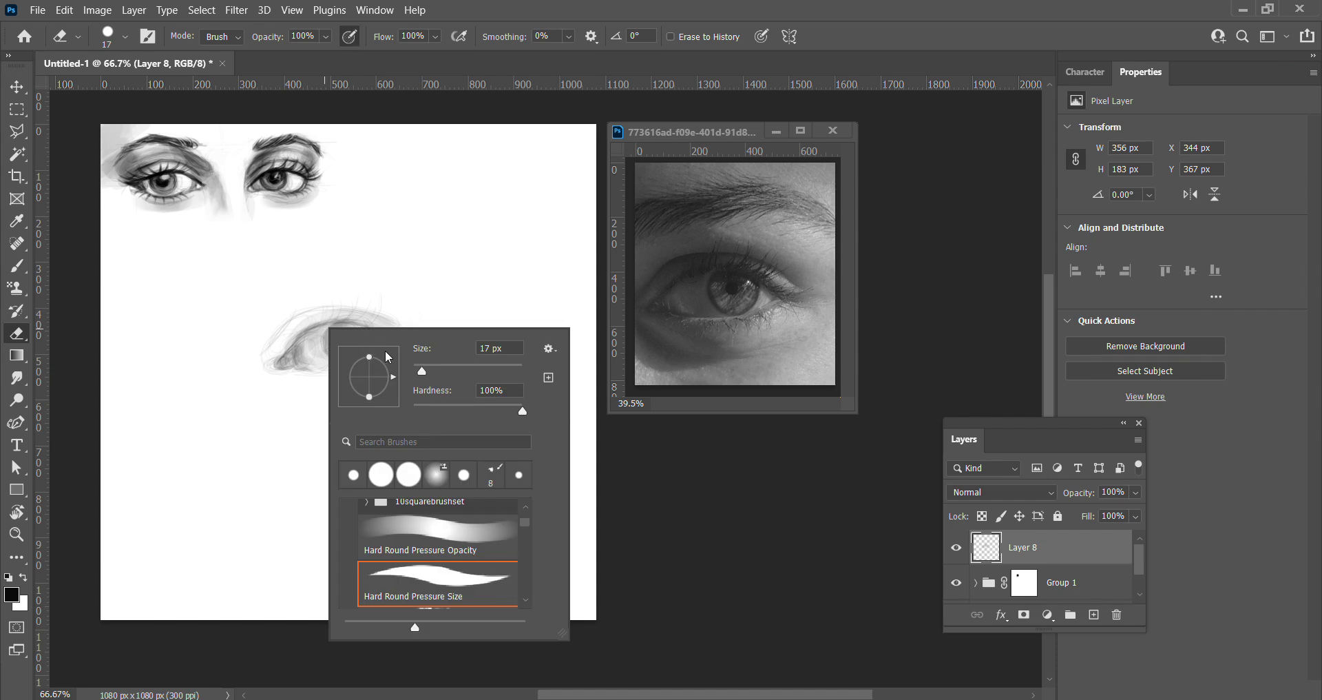
drag(420, 372, 416, 372)
key(Return)
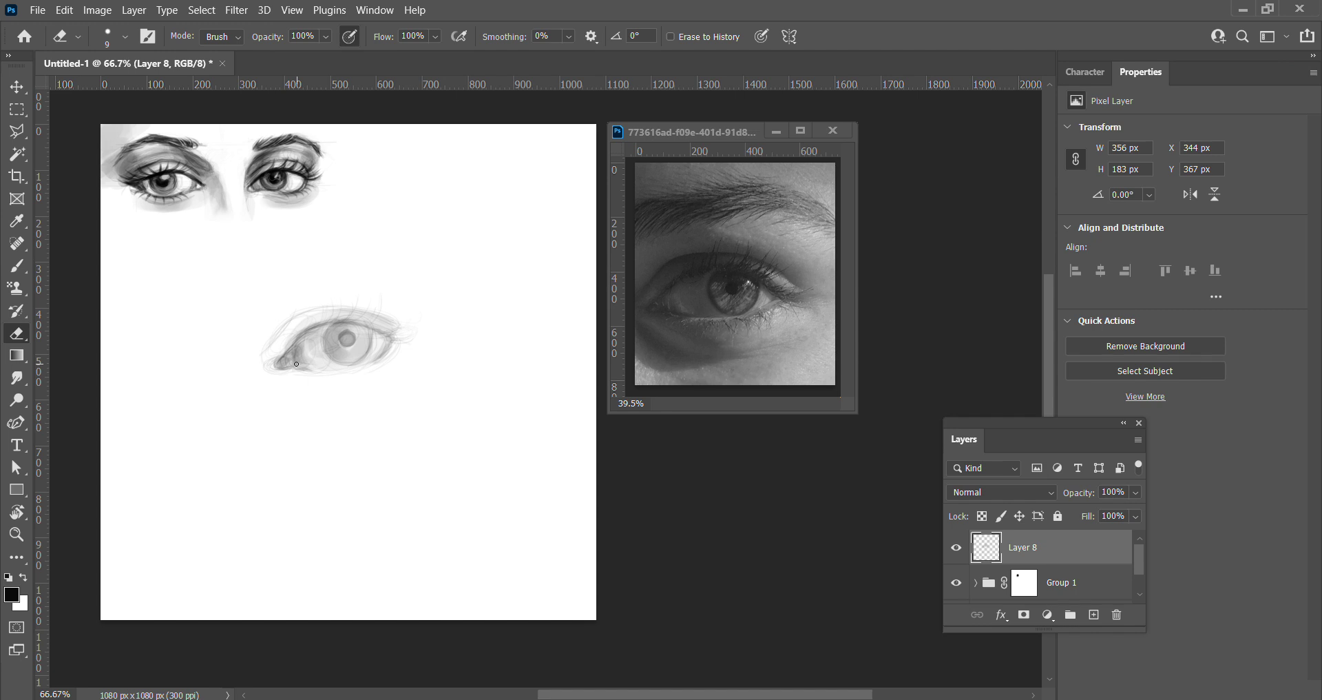
right_click(308, 337)
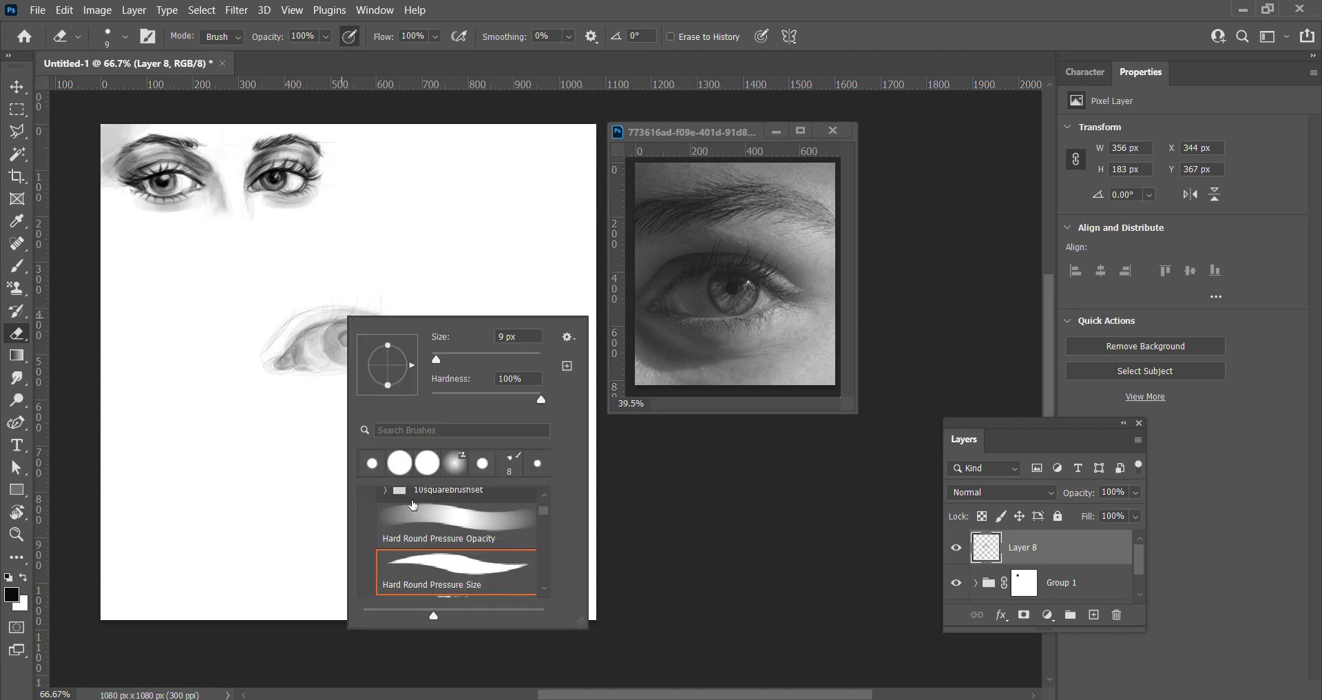
key(Return)
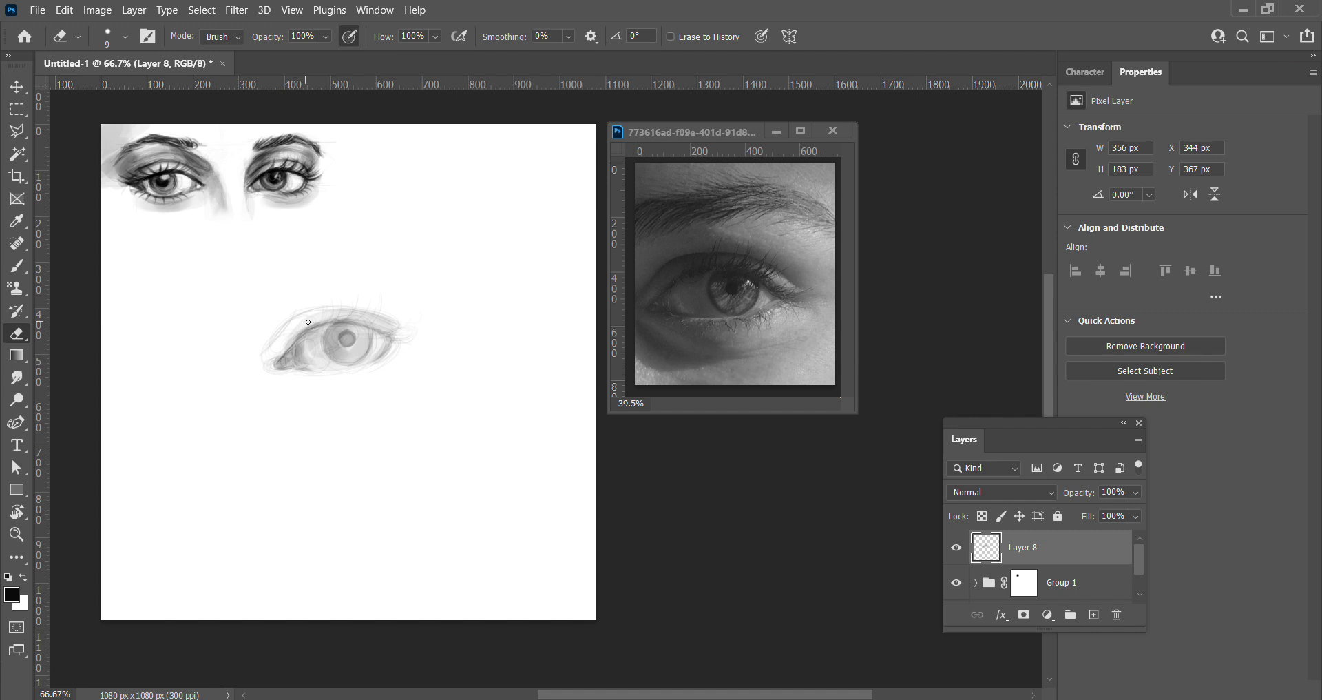
drag(295, 363, 294, 363)
drag(296, 366, 296, 352)
Darken the inner corner, then add a small stroke with a 7 px brush
key(b)
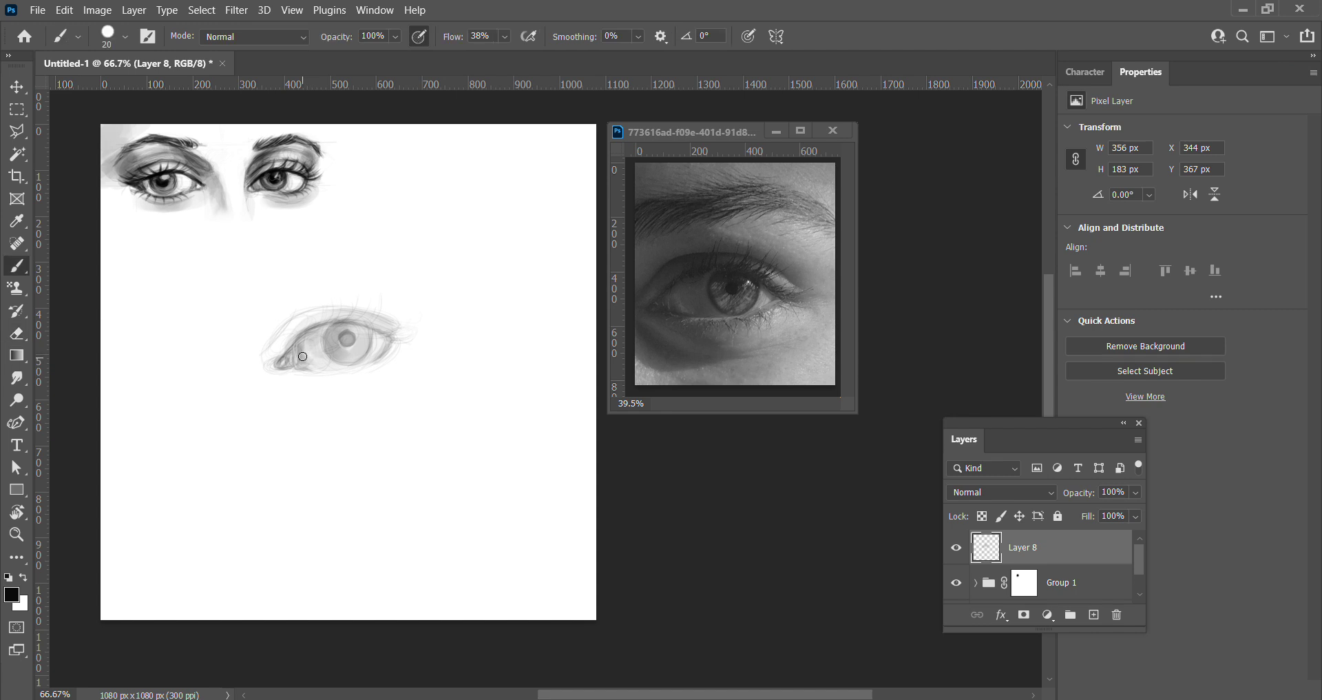
drag(302, 347, 299, 348)
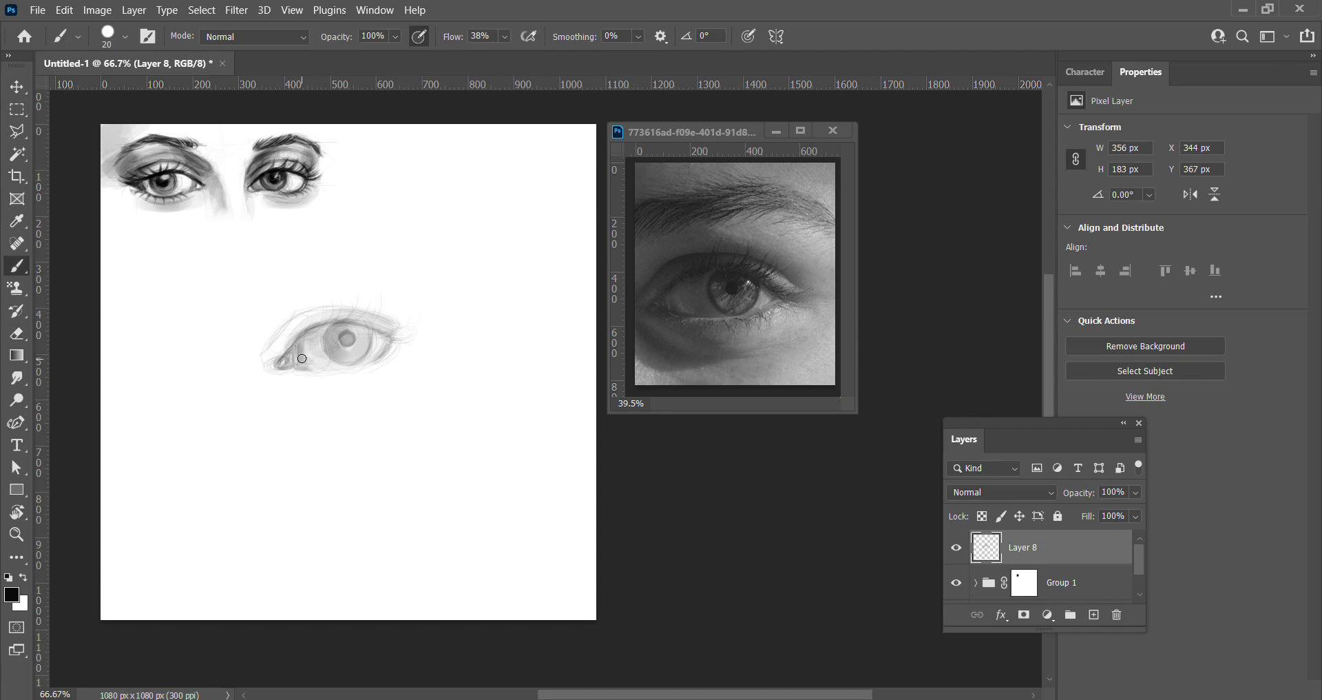
right_click(329, 330)
drag(425, 368, 387, 347)
key(Return)
drag(321, 328, 343, 354)
Set the eraser tip to Hard Round Pressure Opacity
key(e)
right_click(342, 341)
click(453, 550)
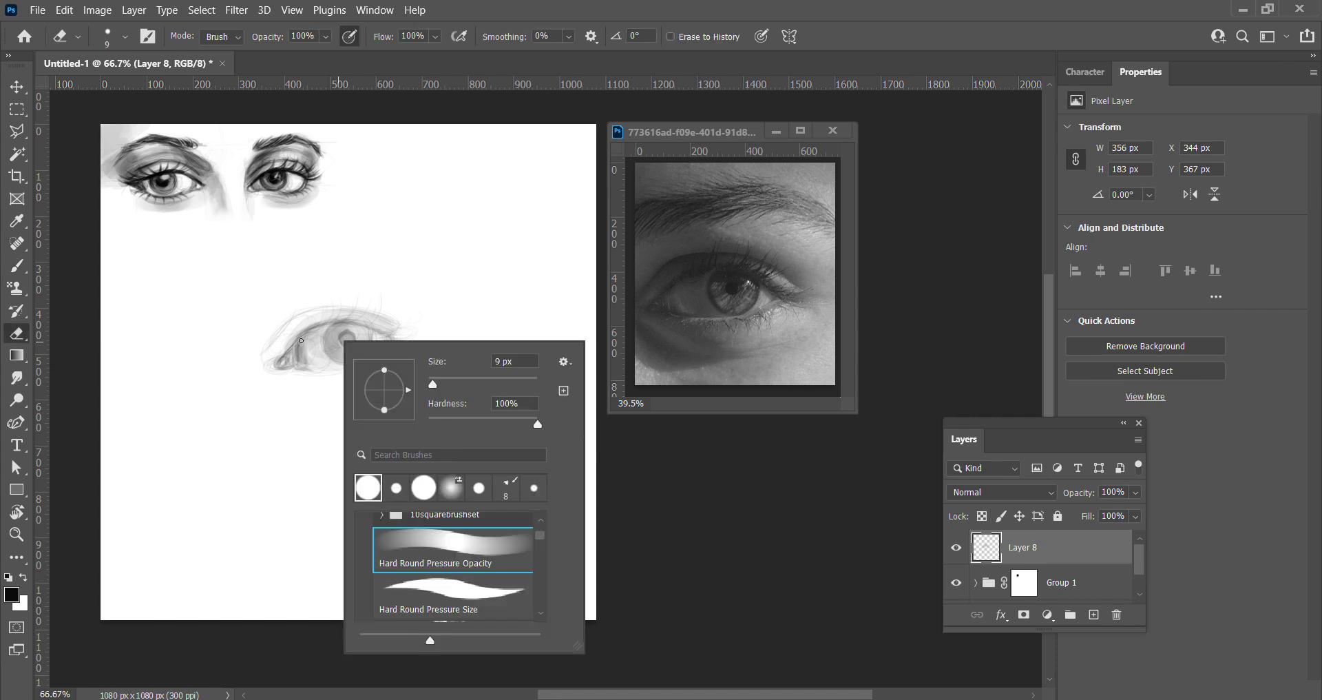
key(Return)
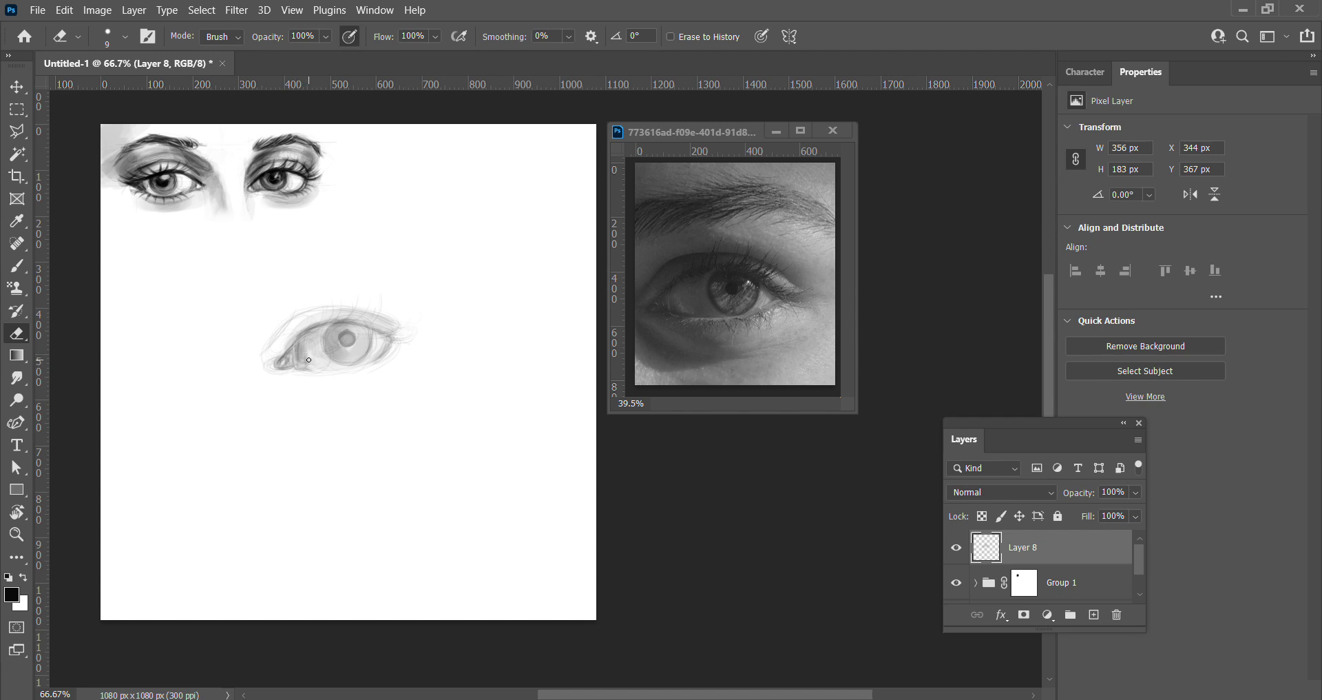
Deepen the inner-corner shading with a 23 px brush
key(b)
right_click(325, 340)
drag(426, 383, 436, 383)
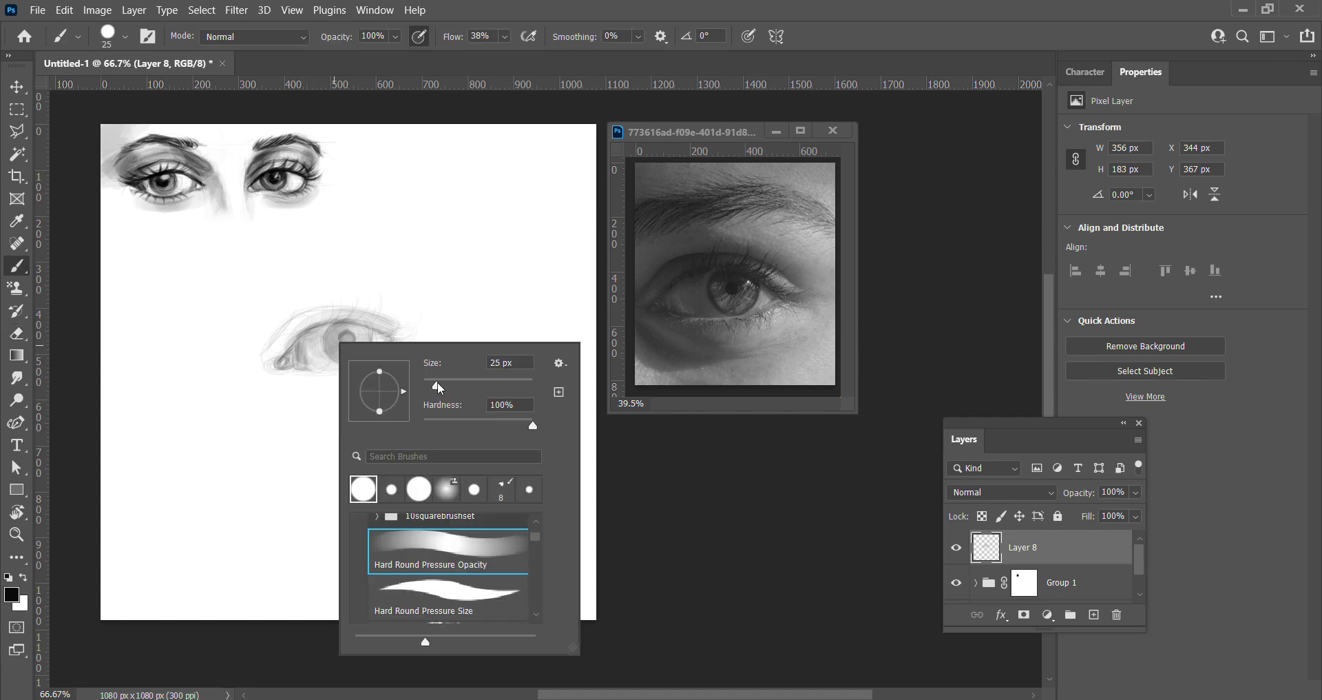
key(Return)
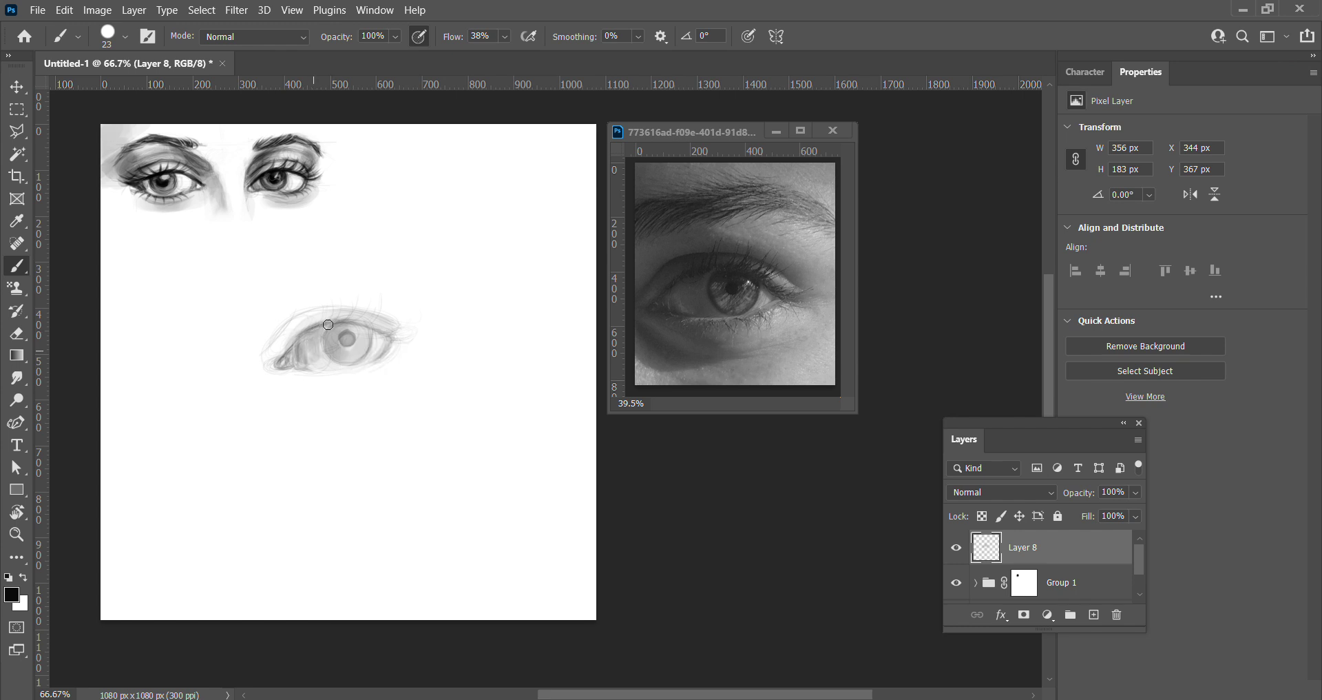
mouse_move(332, 323)
mouse_down()
mouse_move(298, 347)
mouse_move(337, 374)
mouse_up()
With a 14 px brush, shade along the upper eyelid and the lower iris
right_click(334, 333)
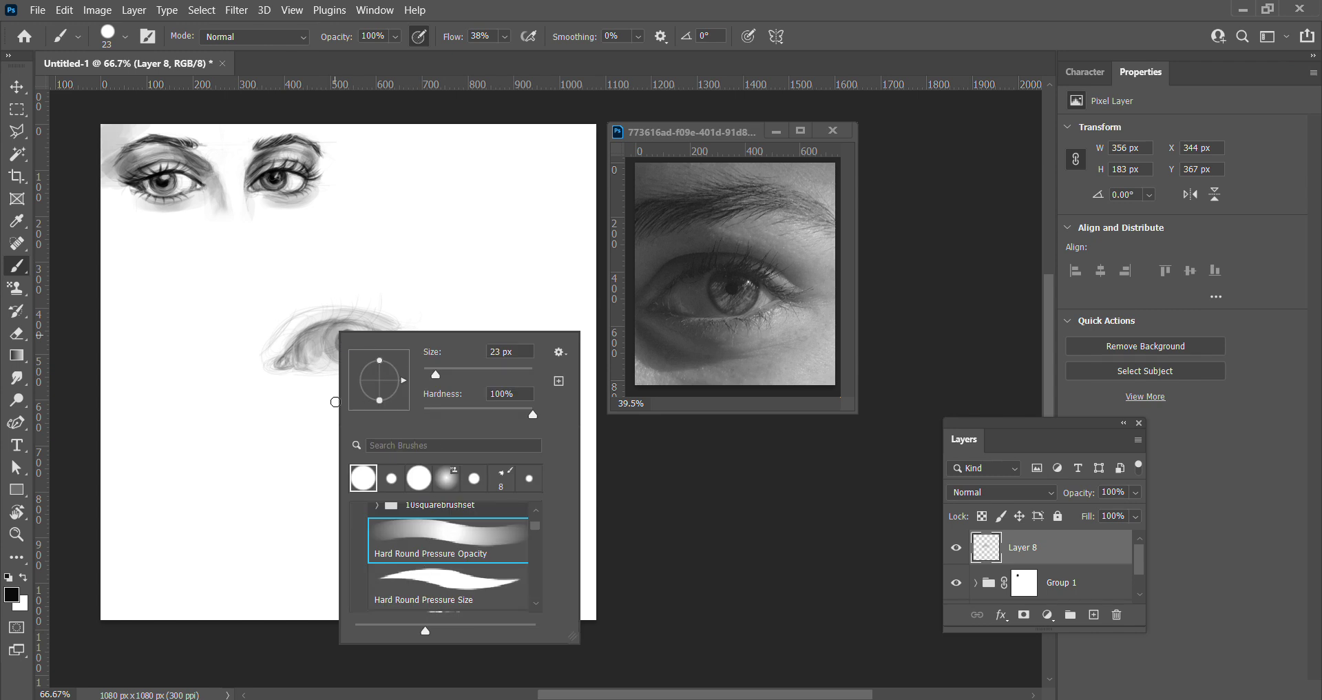
click(436, 376)
click(680, 295)
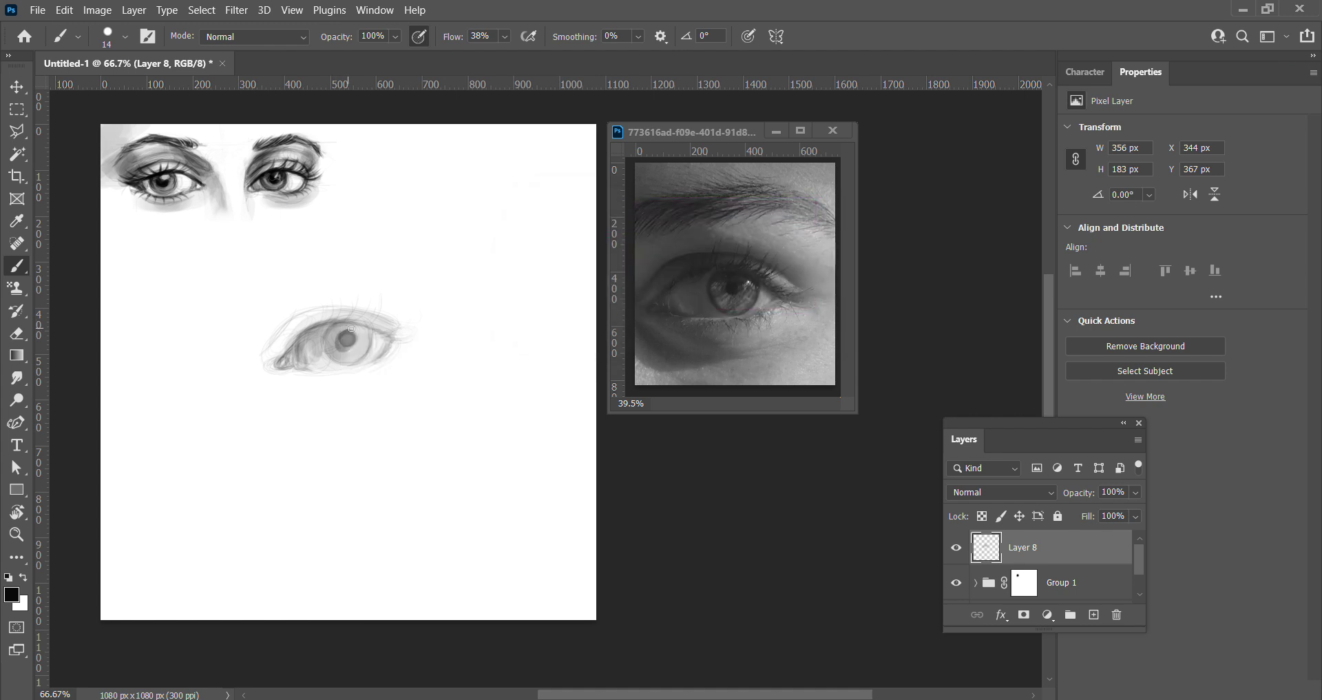
drag(314, 327, 357, 324)
mouse_move(378, 354)
mouse_down()
mouse_move(321, 365)
mouse_move(331, 372)
mouse_up()
Erase to lighten the lower-left and left iris and the lower inner corner
key(alt)
key(e)
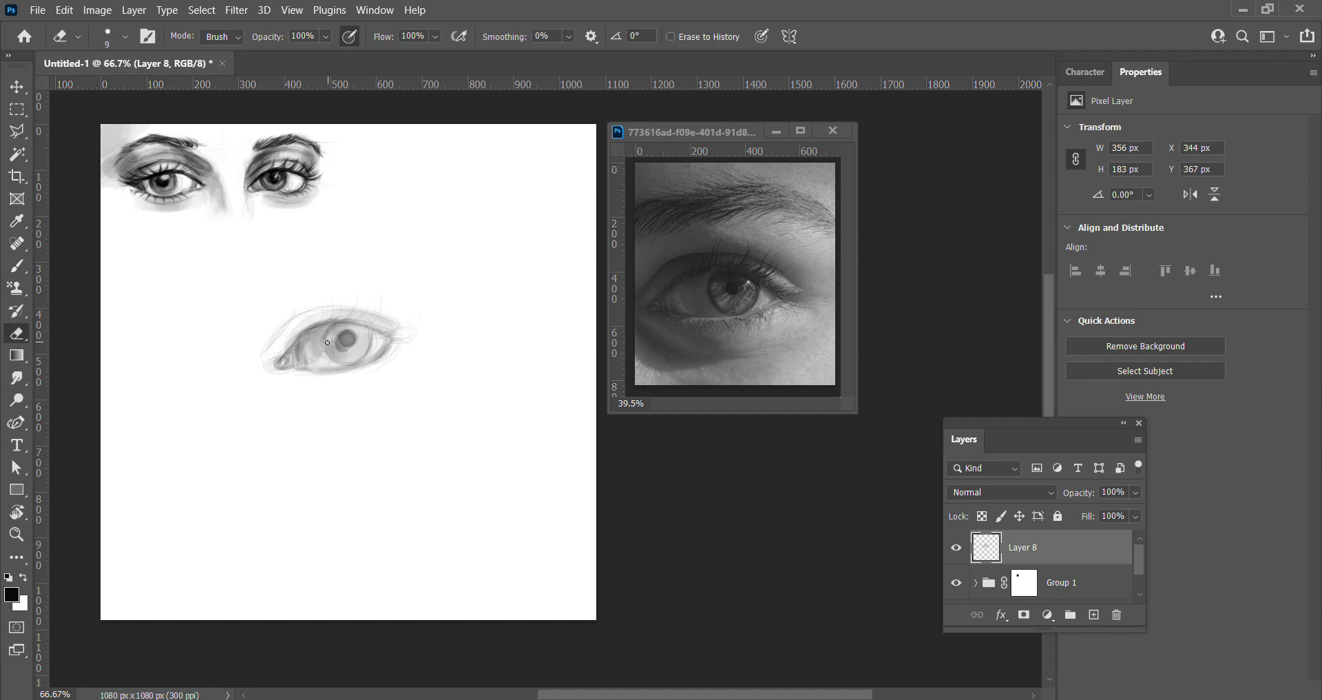
mouse_move(342, 357)
mouse_down()
mouse_move(331, 341)
mouse_move(340, 350)
mouse_up()
drag(331, 346, 330, 339)
mouse_move(305, 360)
mouse_down()
mouse_move(308, 333)
mouse_move(301, 354)
mouse_up()
Switch the eraser to Hard Round Pressure Size and erase a spot at the inner corner
right_click(315, 344)
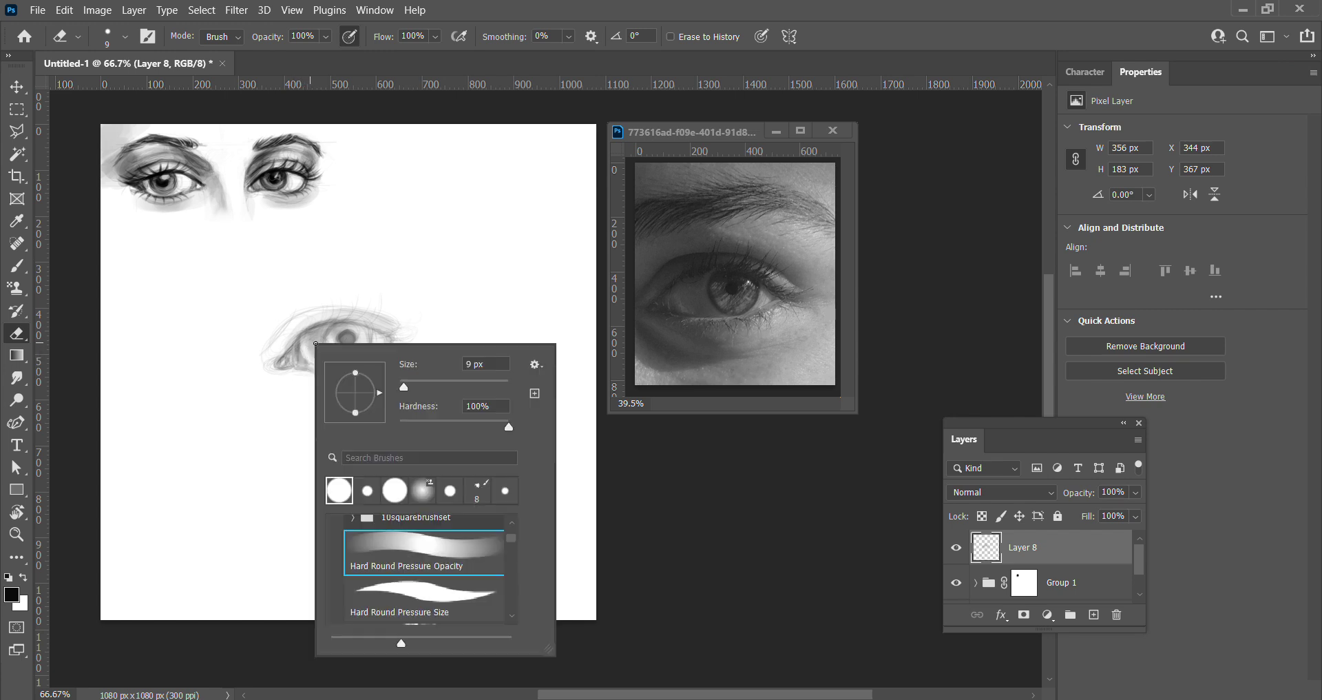
click(414, 598)
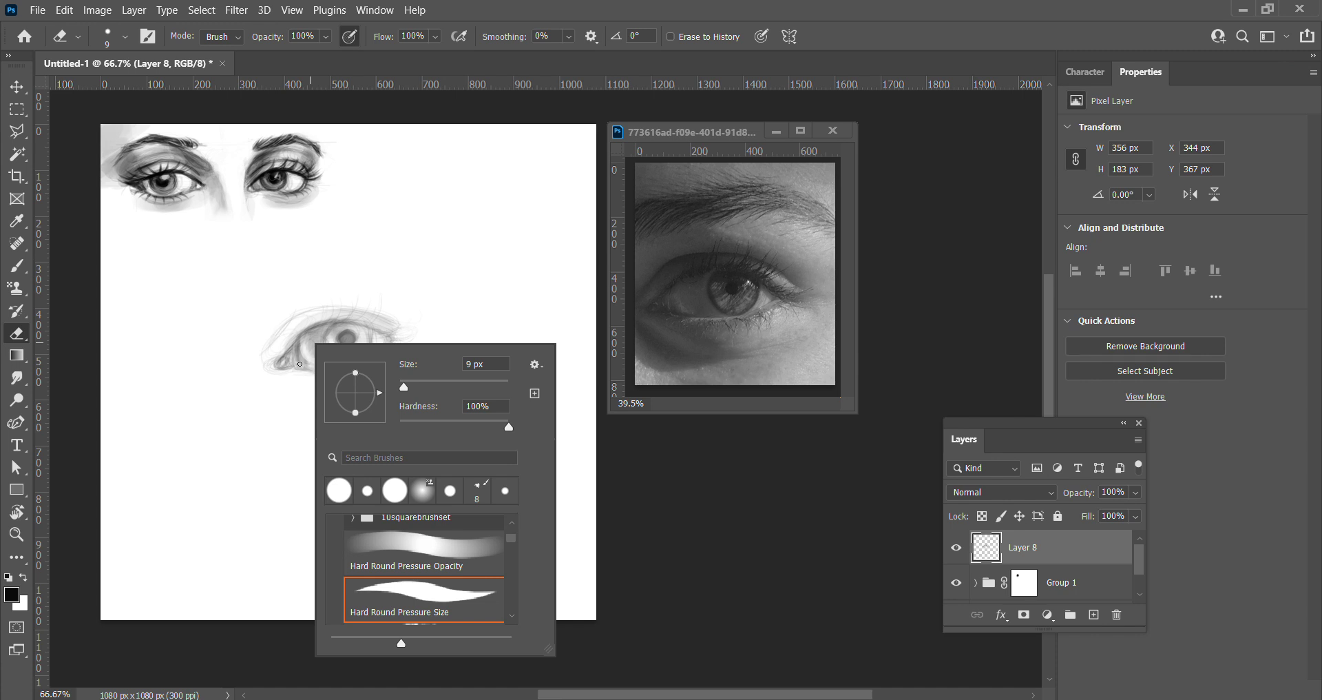
click(300, 364)
drag(293, 364, 294, 358)
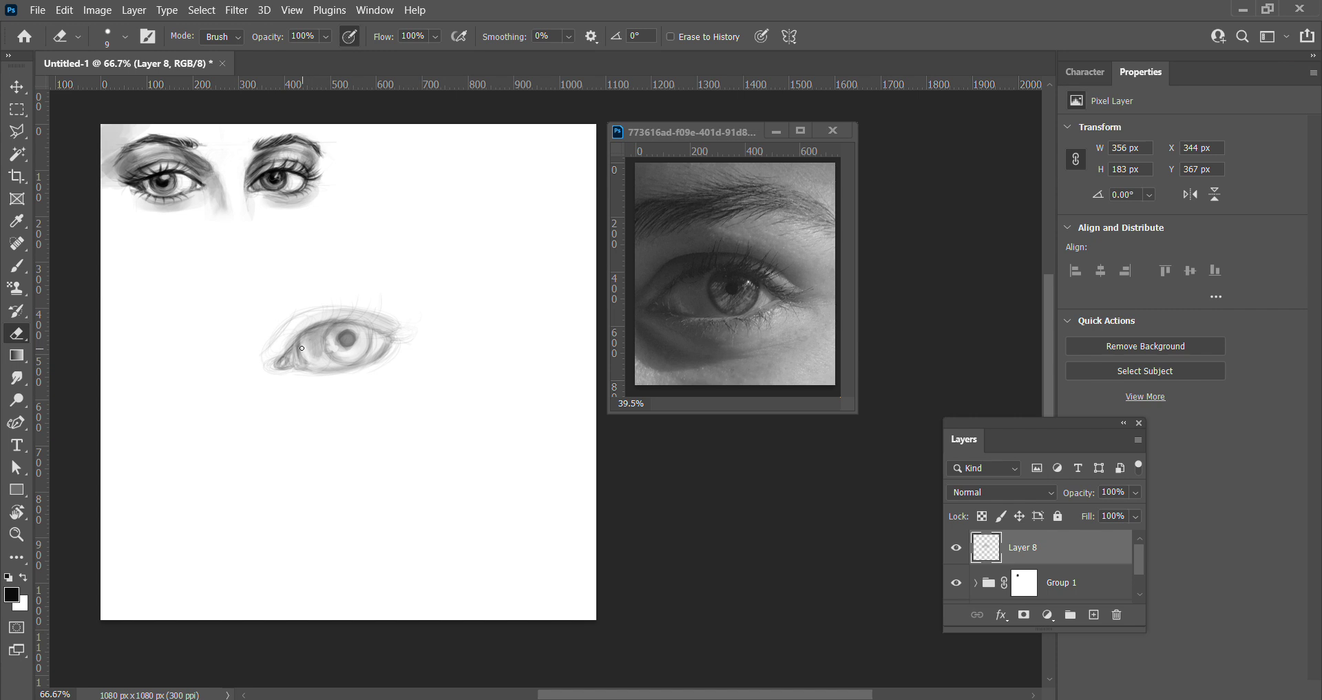
Add faint grey near the inner corner and lower iris, then darken the pupil and iris edge with Hard Round Pressure Size
key(b)
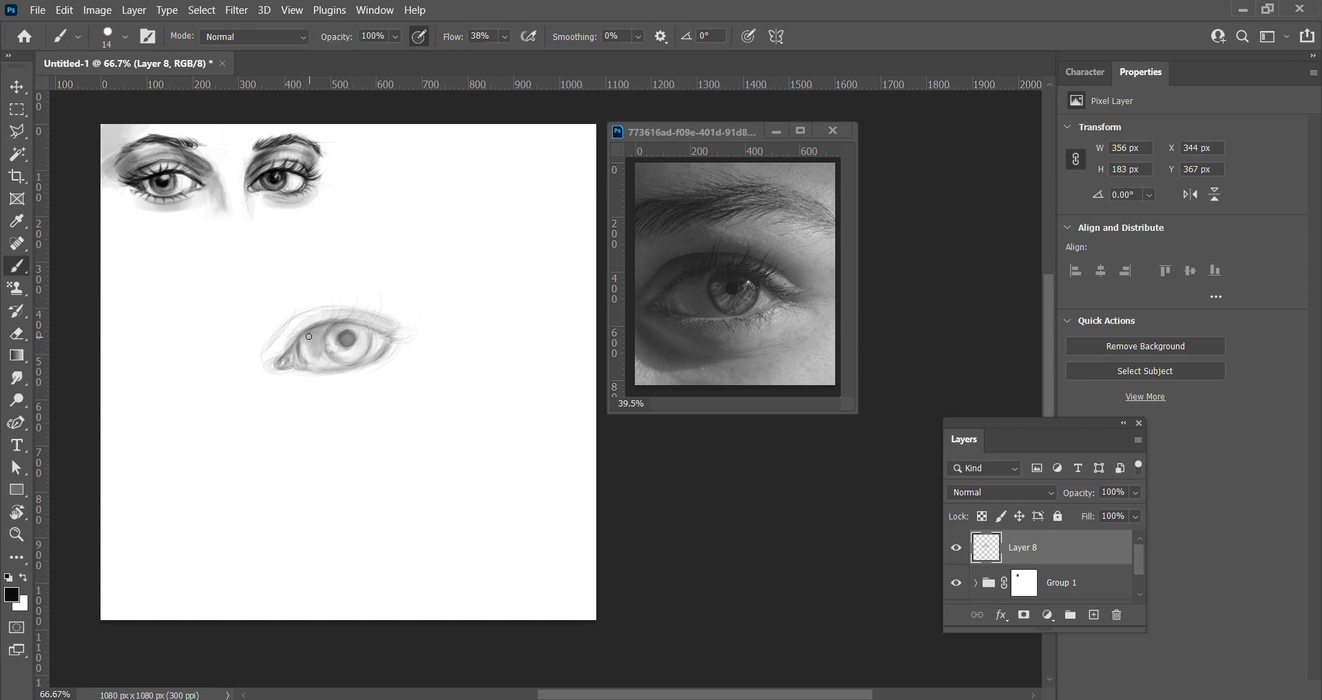
mouse_move(307, 335)
mouse_down()
mouse_move(345, 338)
mouse_move(296, 350)
mouse_move(317, 329)
mouse_move(338, 324)
mouse_move(308, 355)
mouse_up()
drag(355, 356, 347, 363)
right_click(369, 344)
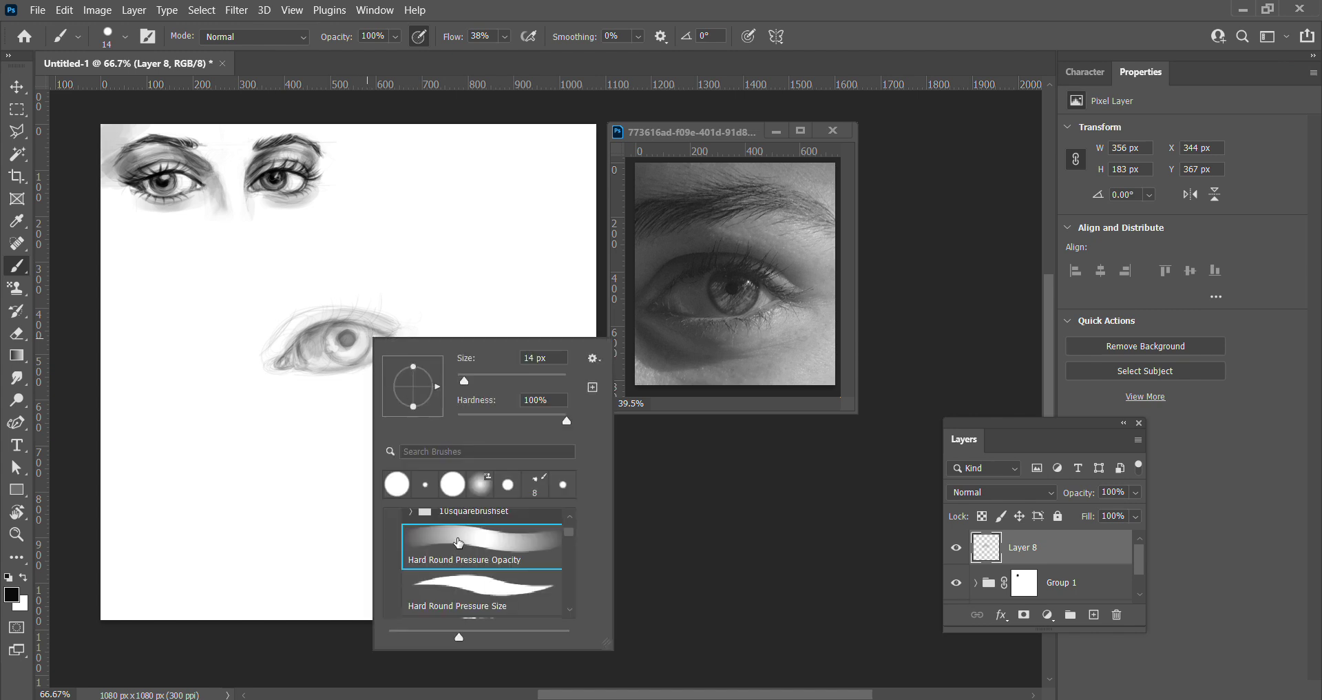
click(460, 584)
click(339, 323)
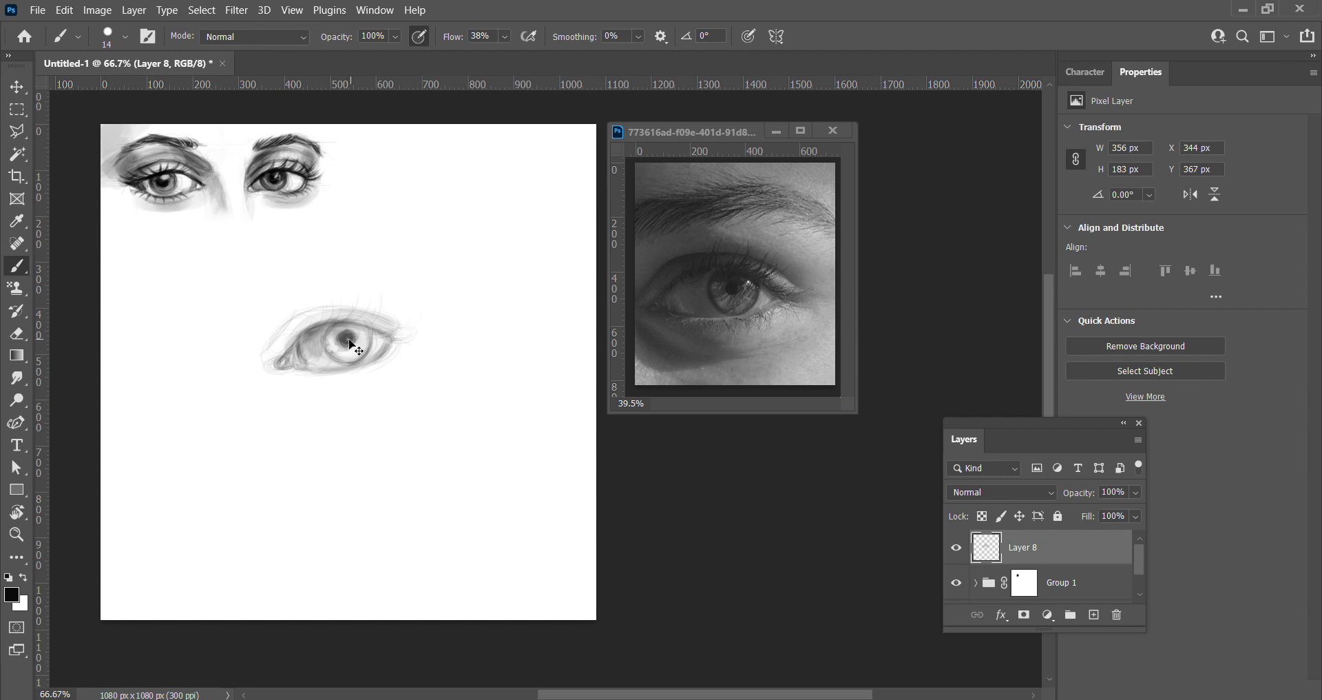
drag(343, 337, 351, 333)
drag(345, 329, 333, 340)
drag(367, 348, 369, 331)
At 18 px, fill the pupil dark and add strokes and light streaks around the iris
right_click(360, 331)
drag(454, 375, 458, 376)
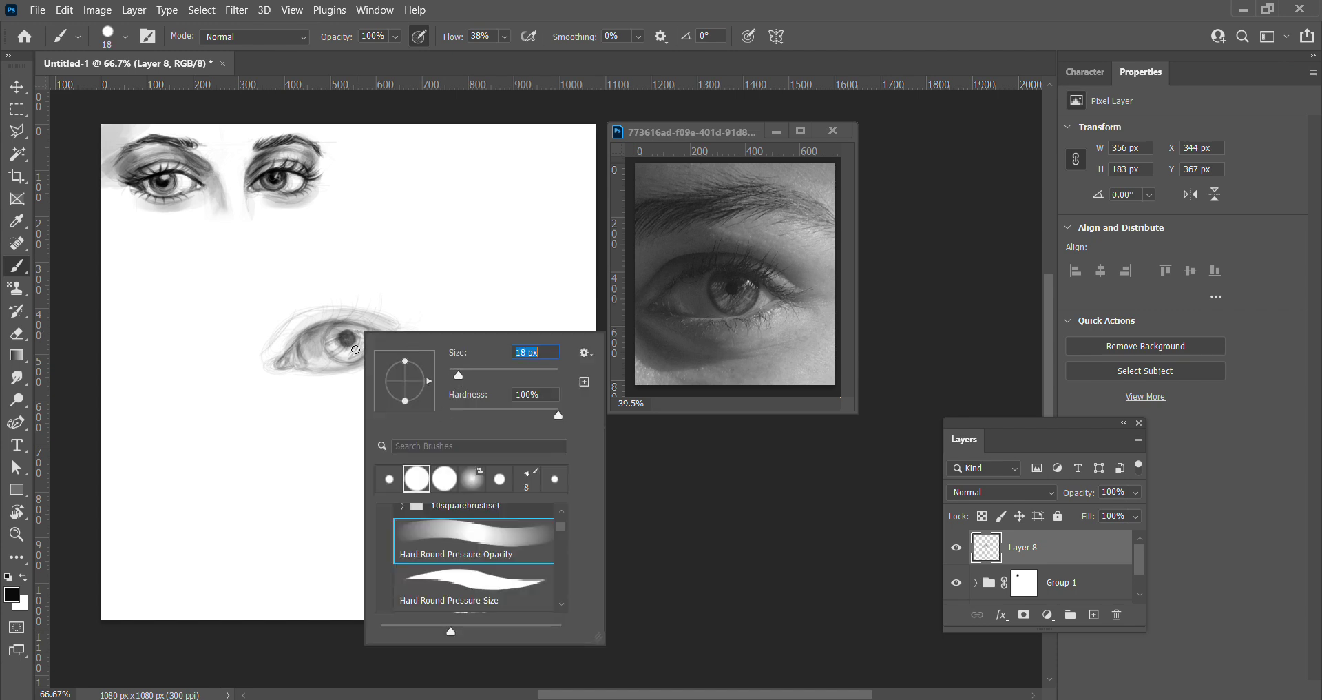
click(350, 339)
mouse_move(347, 336)
mouse_down()
mouse_move(337, 327)
mouse_move(364, 331)
mouse_move(347, 323)
mouse_move(369, 346)
mouse_move(343, 324)
mouse_up()
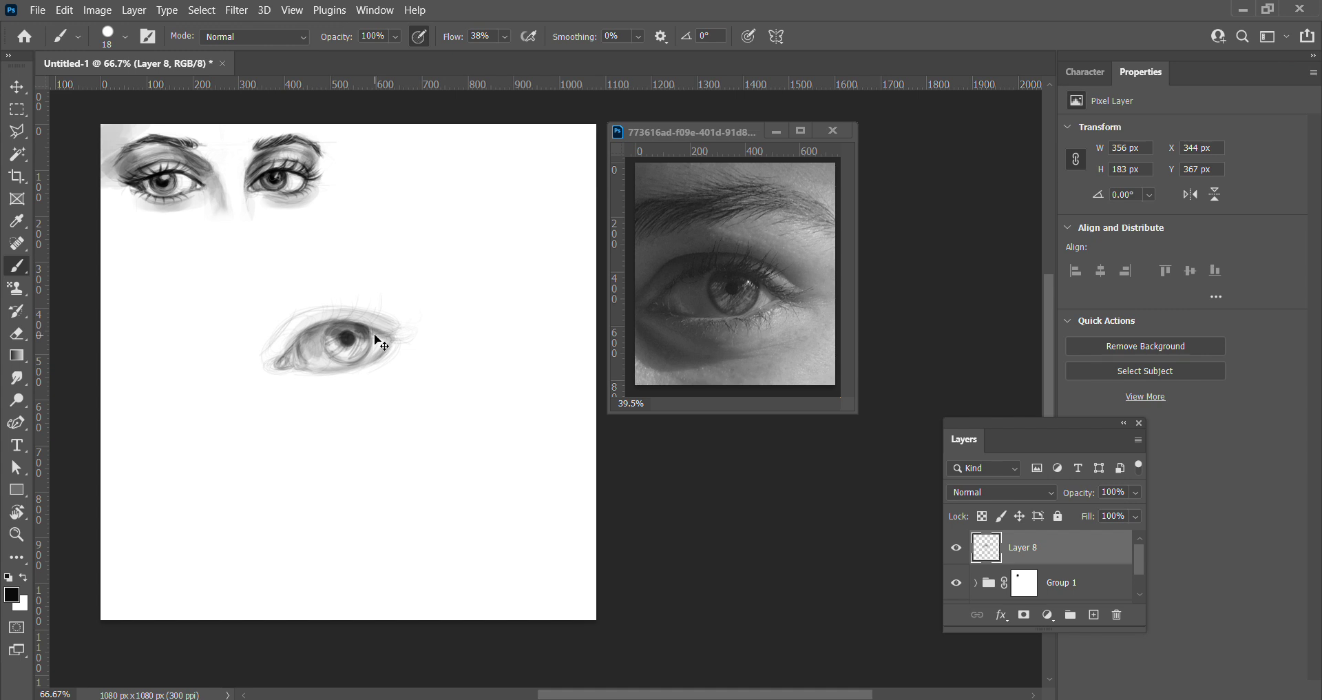
mouse_move(375, 337)
mouse_down()
mouse_move(365, 328)
mouse_move(389, 337)
mouse_move(301, 341)
mouse_move(364, 336)
mouse_move(325, 345)
mouse_move(358, 359)
mouse_up()
drag(315, 336, 330, 364)
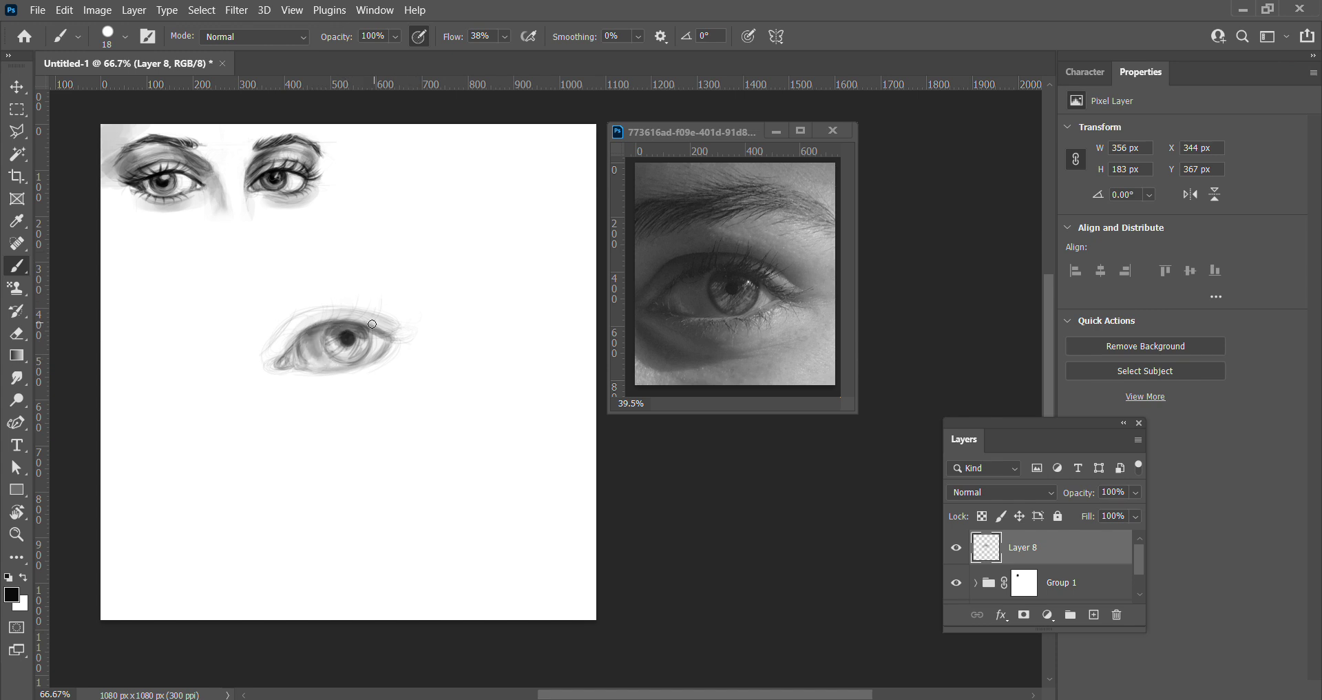
Set the brush to the Hard Round Pressure Size tip at 7 px and undo a stray stroke
right_click(360, 303)
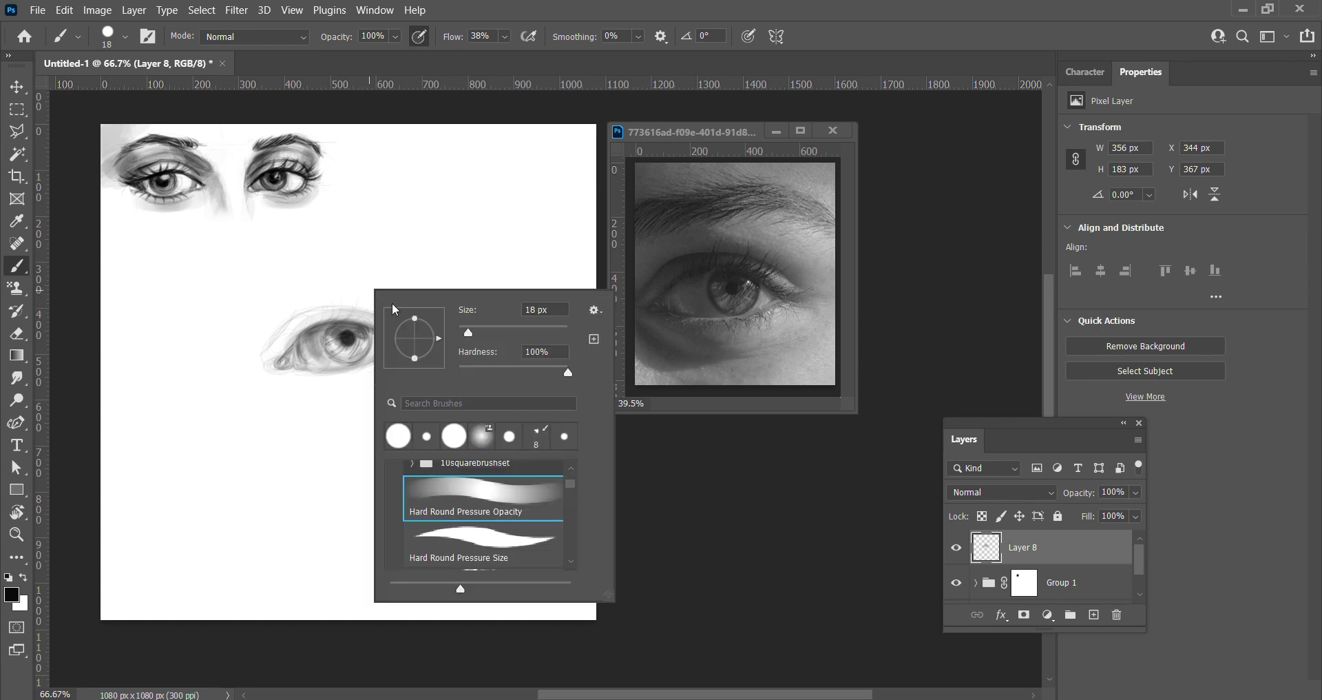
click(459, 542)
click(343, 320)
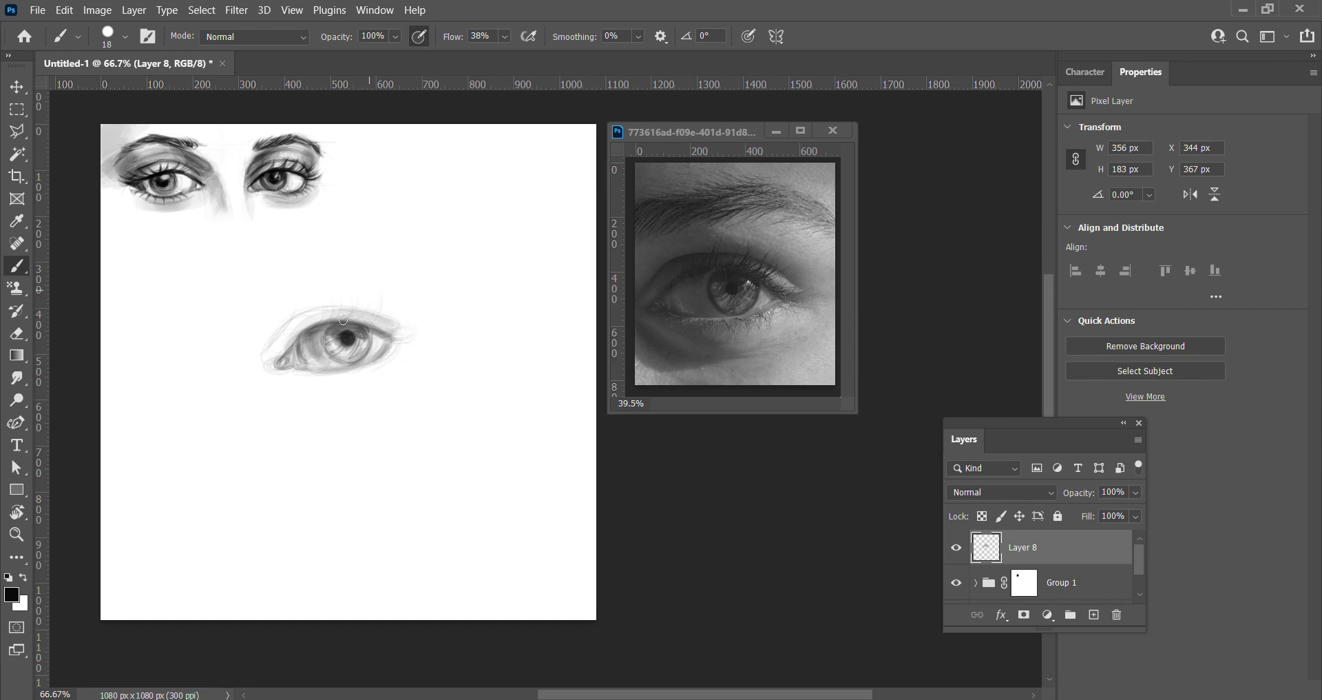
right_click(386, 290)
drag(483, 329, 475, 329)
key(Return)
right_click(412, 291)
drag(495, 329, 496, 329)
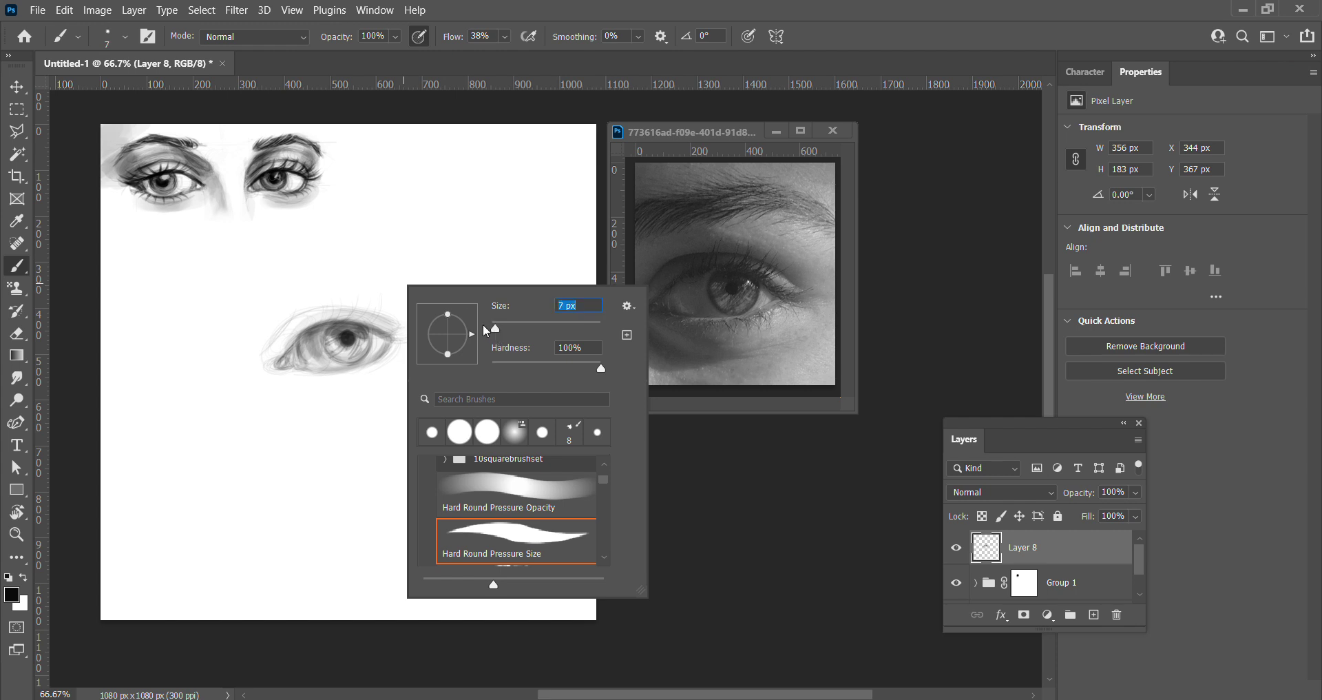
key(Return)
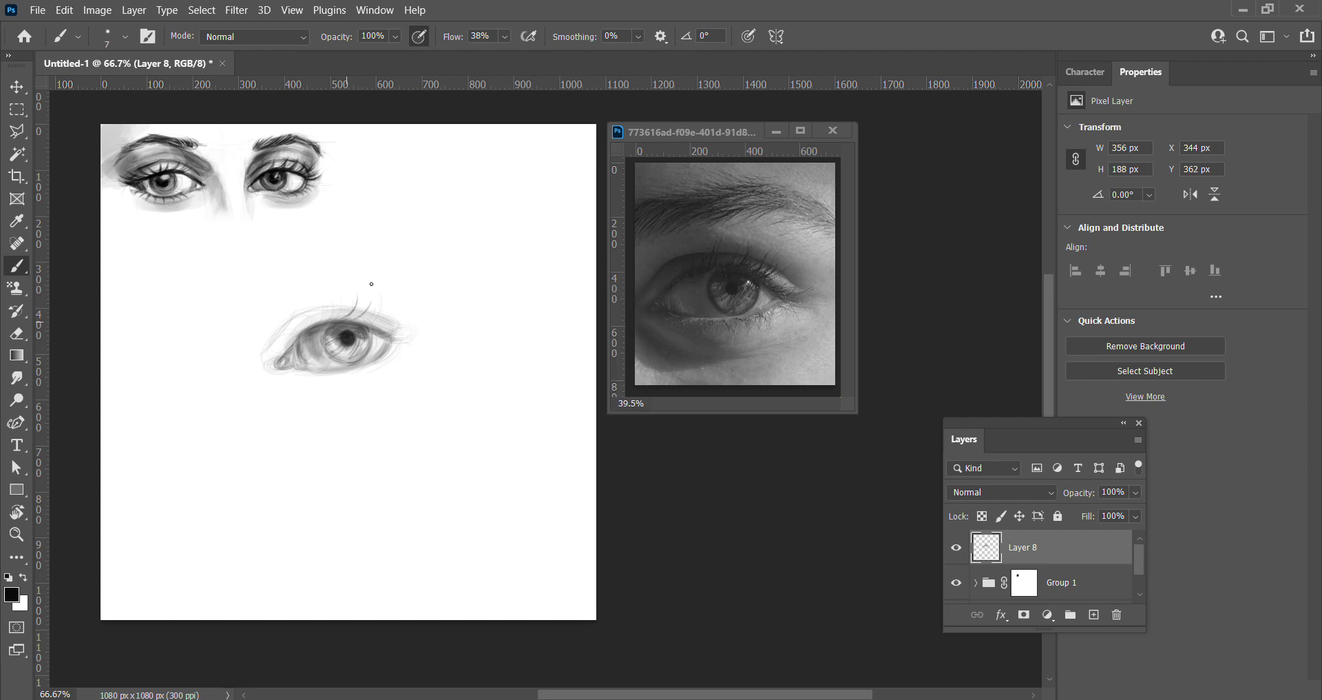
key(ctrl+z)
Draw dark upper lid strokes, three short lashes, an inner-corner stroke and an iris stroke
drag(388, 334, 366, 327)
drag(374, 326, 385, 316)
mouse_move(358, 322)
mouse_down()
mouse_move(375, 307)
mouse_move(340, 302)
mouse_move(365, 295)
mouse_up()
drag(329, 321, 321, 301)
drag(288, 359, 328, 322)
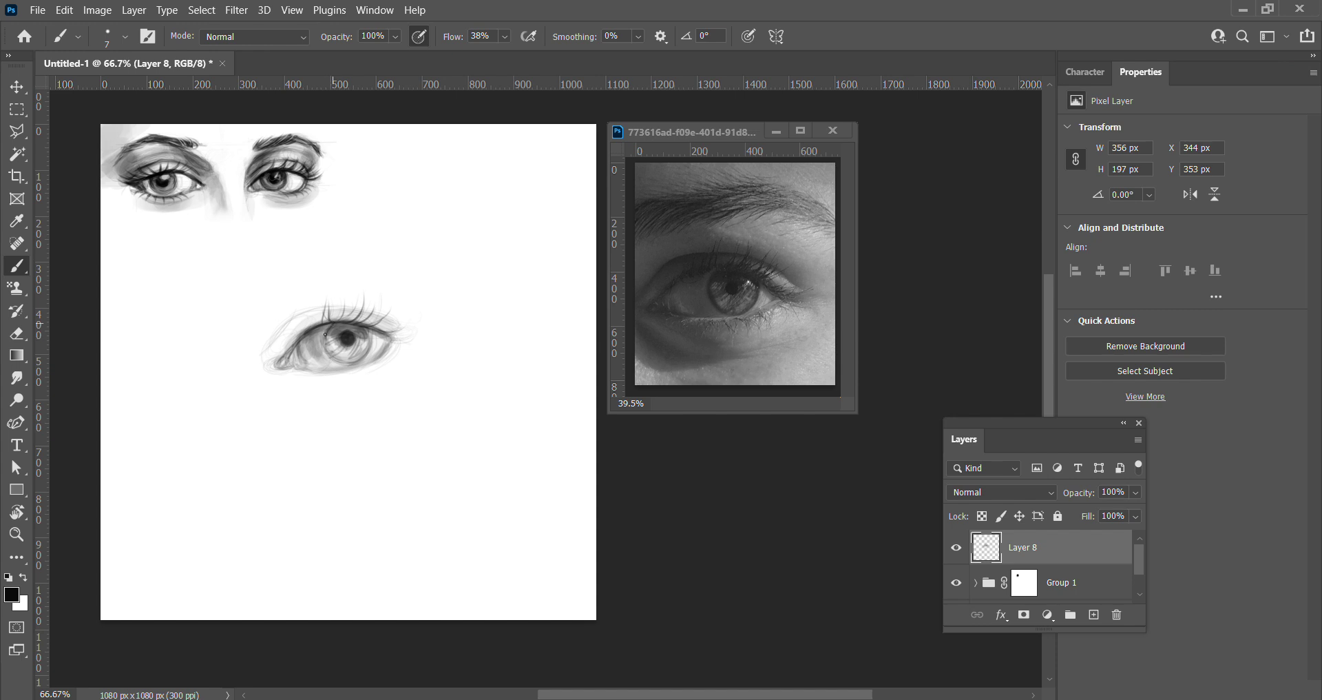
drag(326, 335, 324, 352)
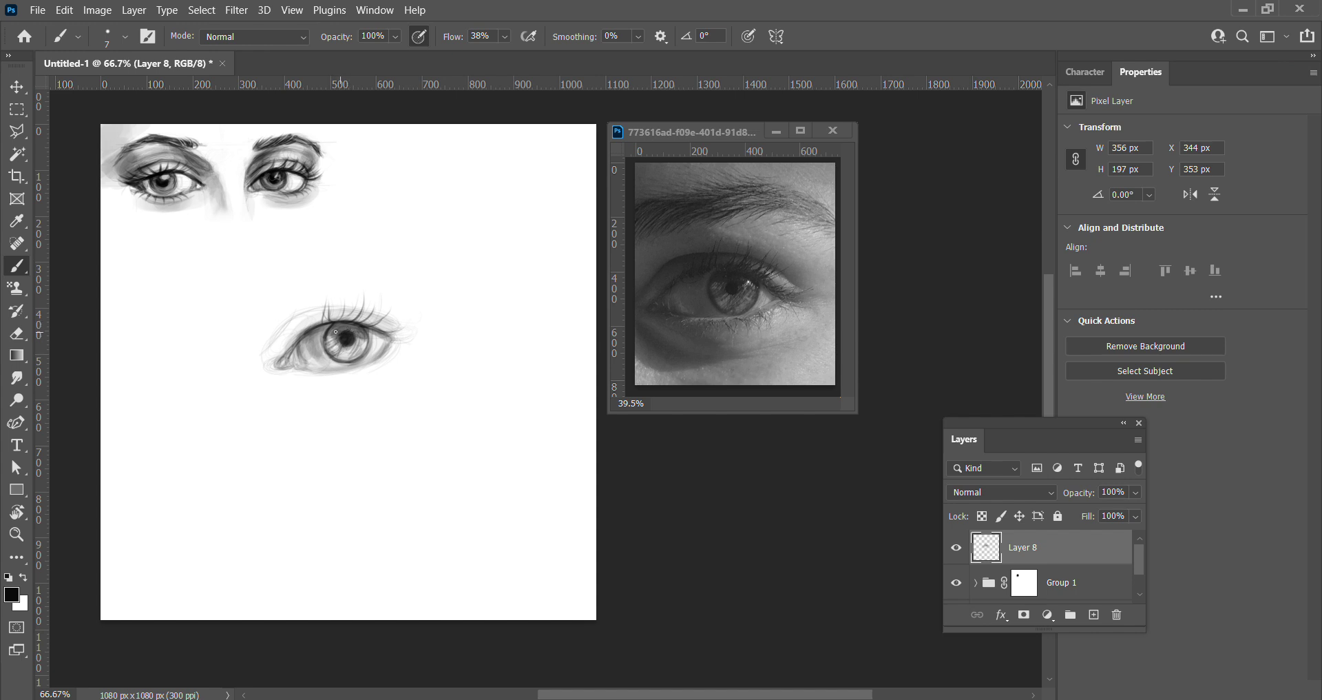
Enlarge the brush slightly and add faint shading across the upper iris
right_click(344, 337)
key(Up)
key(Up)
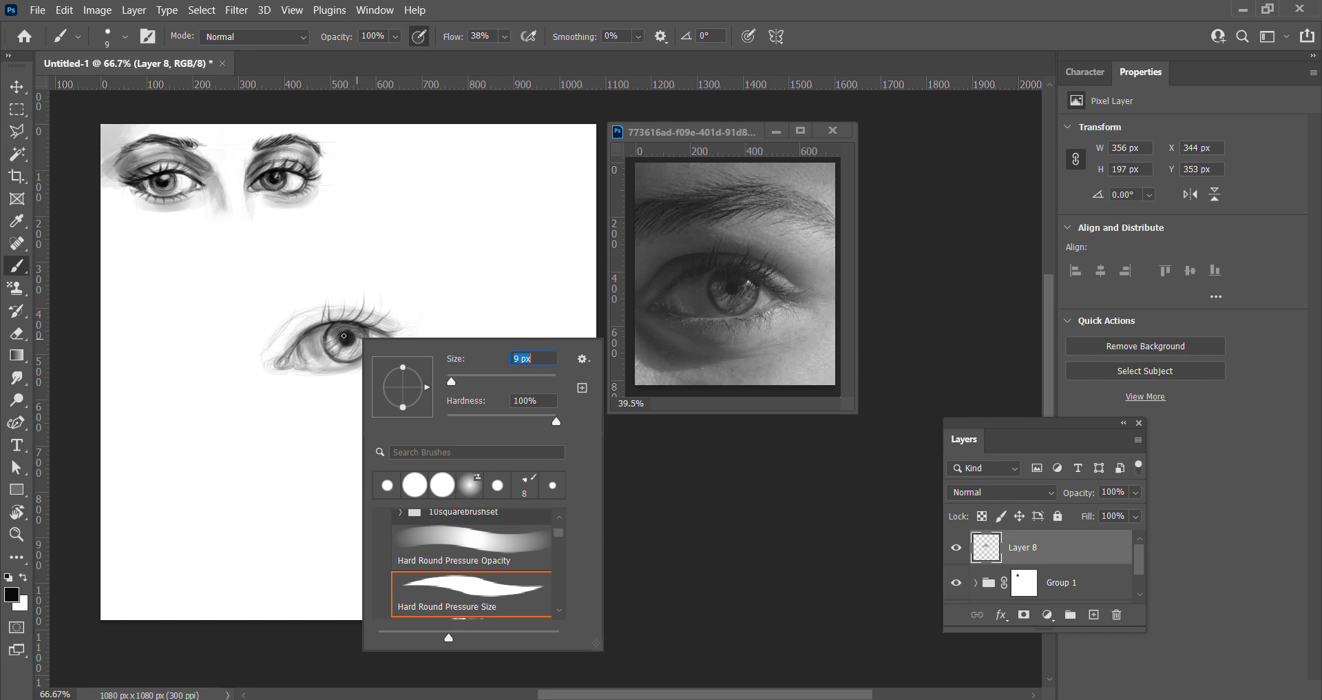
key(Return)
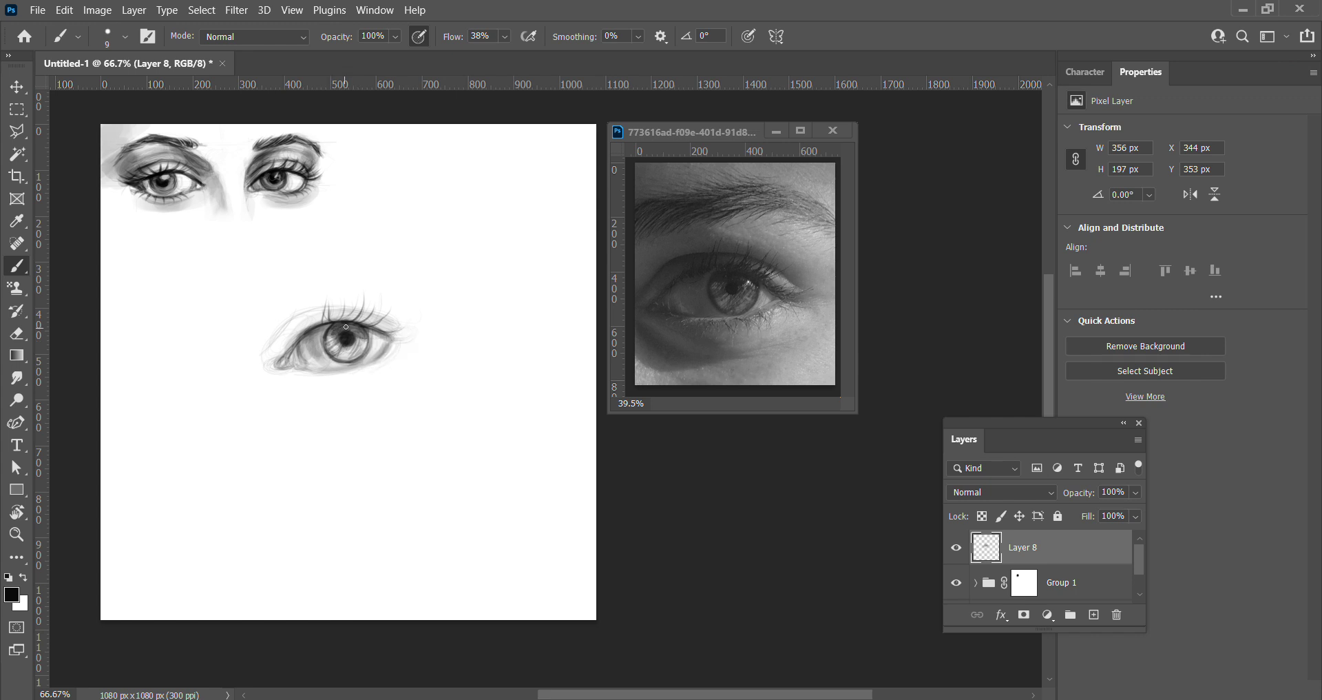
right_click(372, 326)
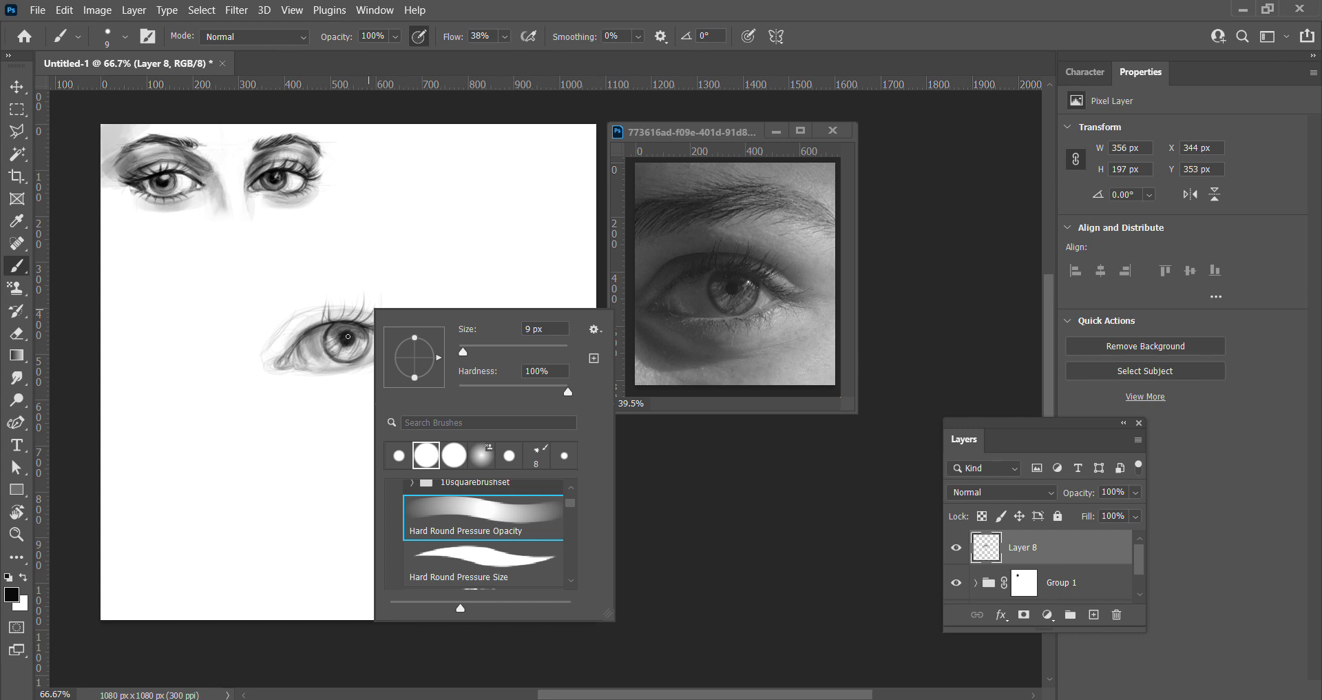
key(Return)
mouse_move(337, 325)
mouse_down()
mouse_move(362, 334)
mouse_move(328, 335)
mouse_move(365, 315)
mouse_move(323, 314)
mouse_move(375, 318)
mouse_up()
With an 18 px brush, shade the upper eyelid and outer corner
ctrl+right_click(375, 318)
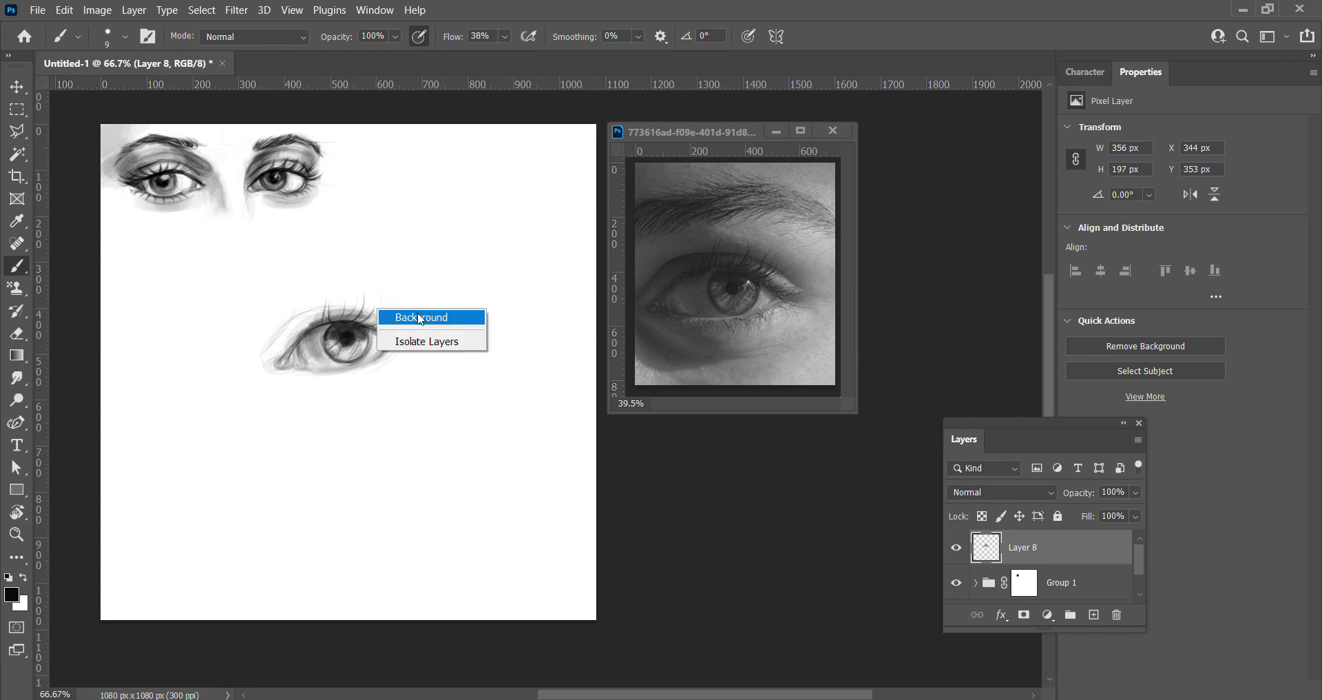
key(Escape)
right_click(376, 318)
drag(448, 347, 477, 349)
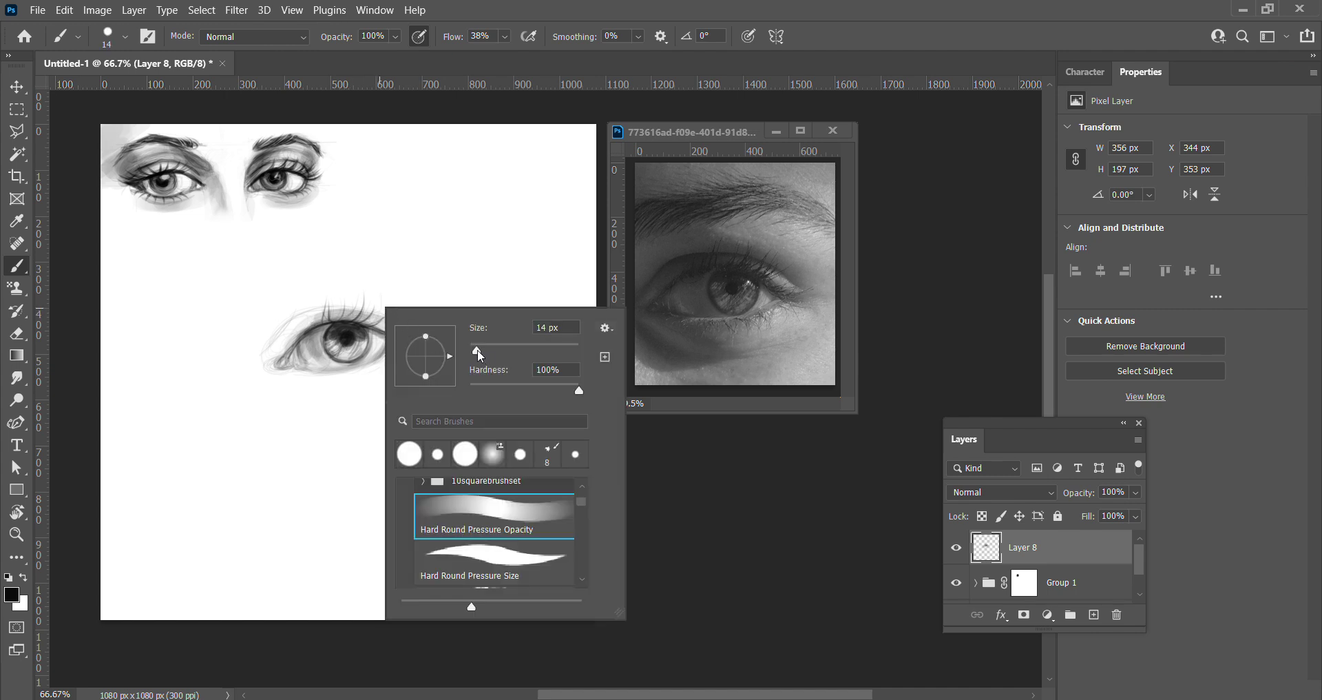
key(Return)
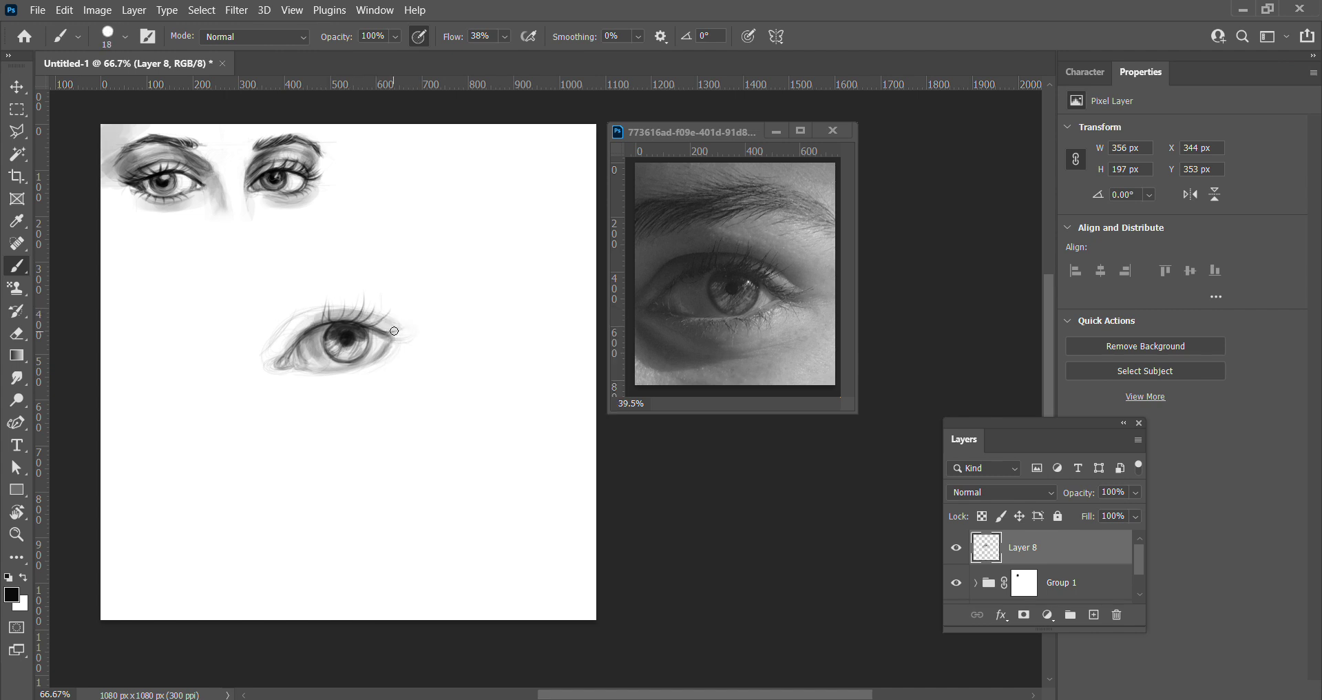
mouse_move(386, 324)
mouse_down()
mouse_move(312, 322)
mouse_move(347, 314)
mouse_move(405, 335)
mouse_up()
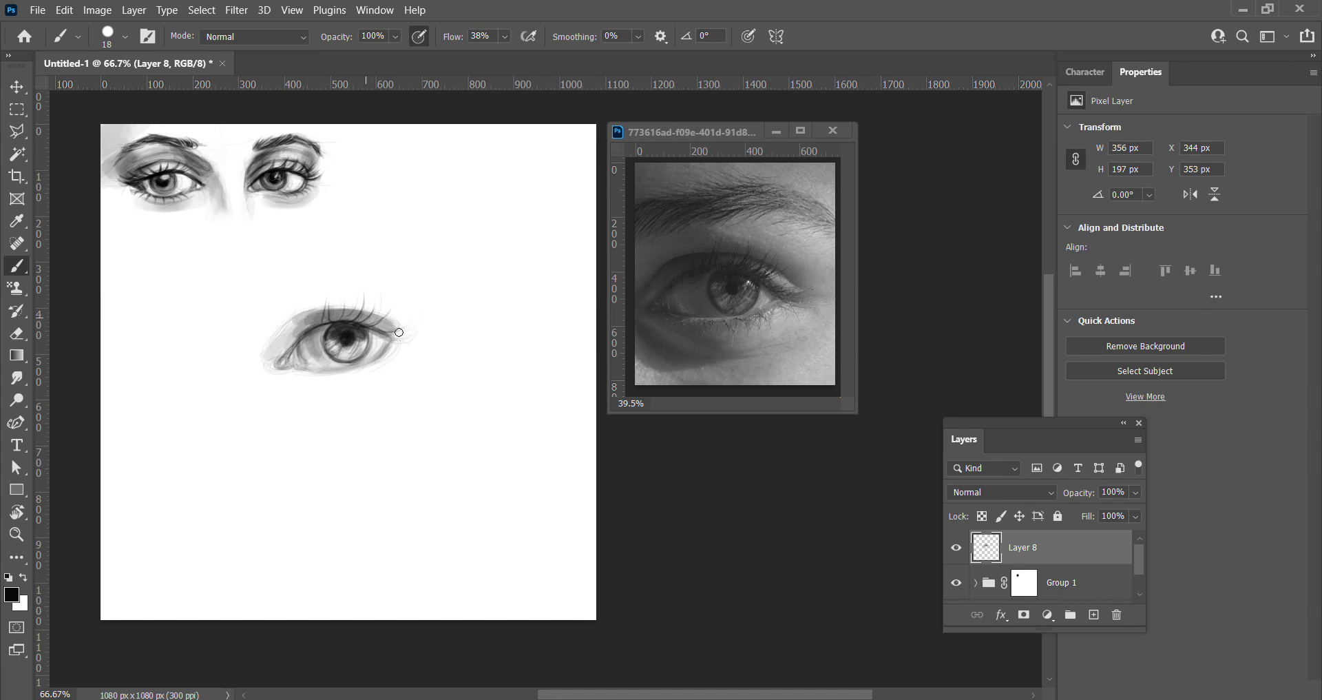
mouse_move(330, 314)
mouse_down()
mouse_move(399, 331)
mouse_move(378, 361)
mouse_move(381, 346)
mouse_move(331, 326)
mouse_up()
Set the brush to the Hard Round Pressure Size tip at 12 px
right_click(358, 309)
click(441, 566)
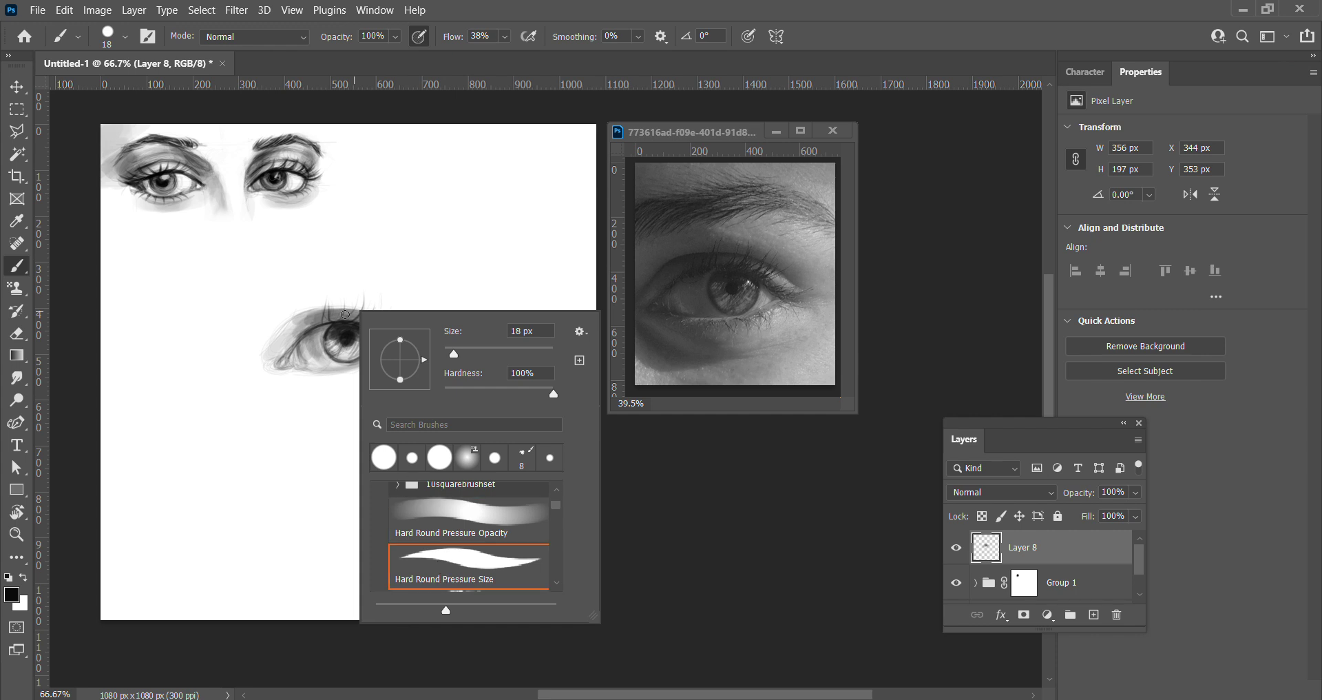
click(327, 322)
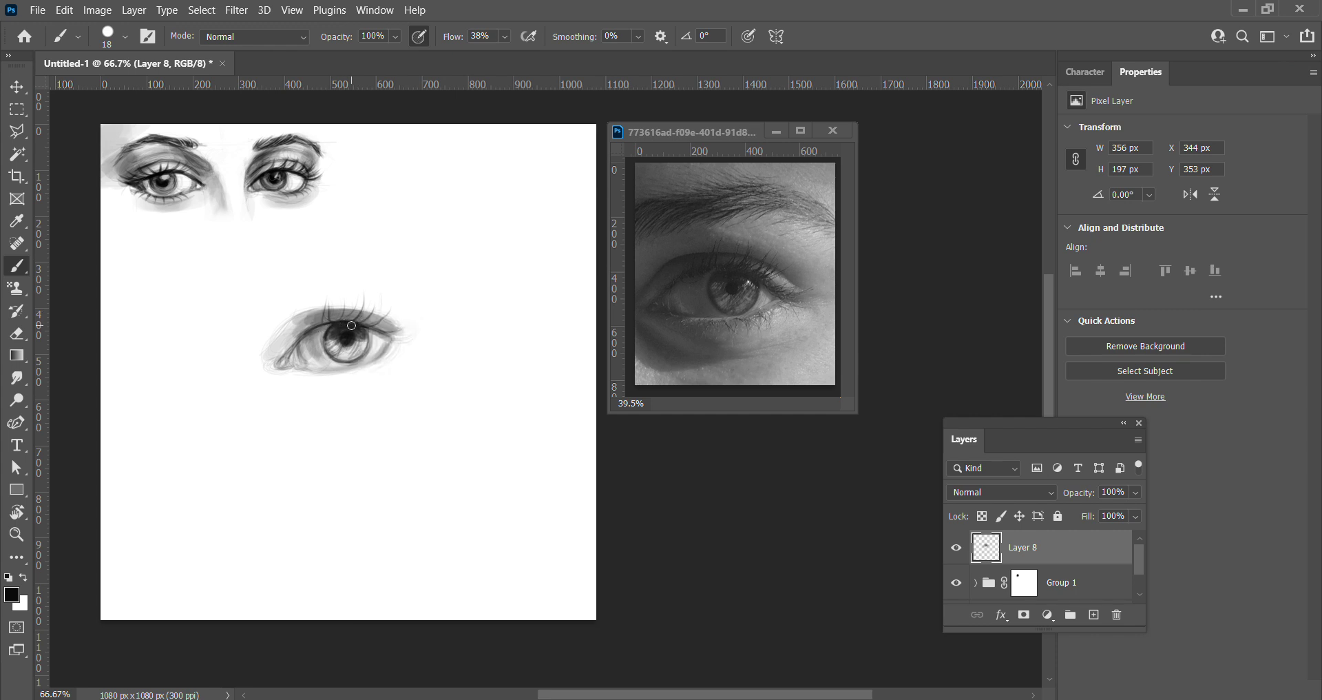
right_click(380, 353)
drag(480, 389, 471, 397)
key(Return)
Darken the upper eyelid line and inner corner, then erase a small pupil highlight
mouse_move(321, 323)
mouse_down()
mouse_move(387, 329)
mouse_move(303, 337)
mouse_up()
drag(387, 330, 358, 321)
drag(299, 341, 283, 356)
key(e)
drag(360, 332, 353, 332)
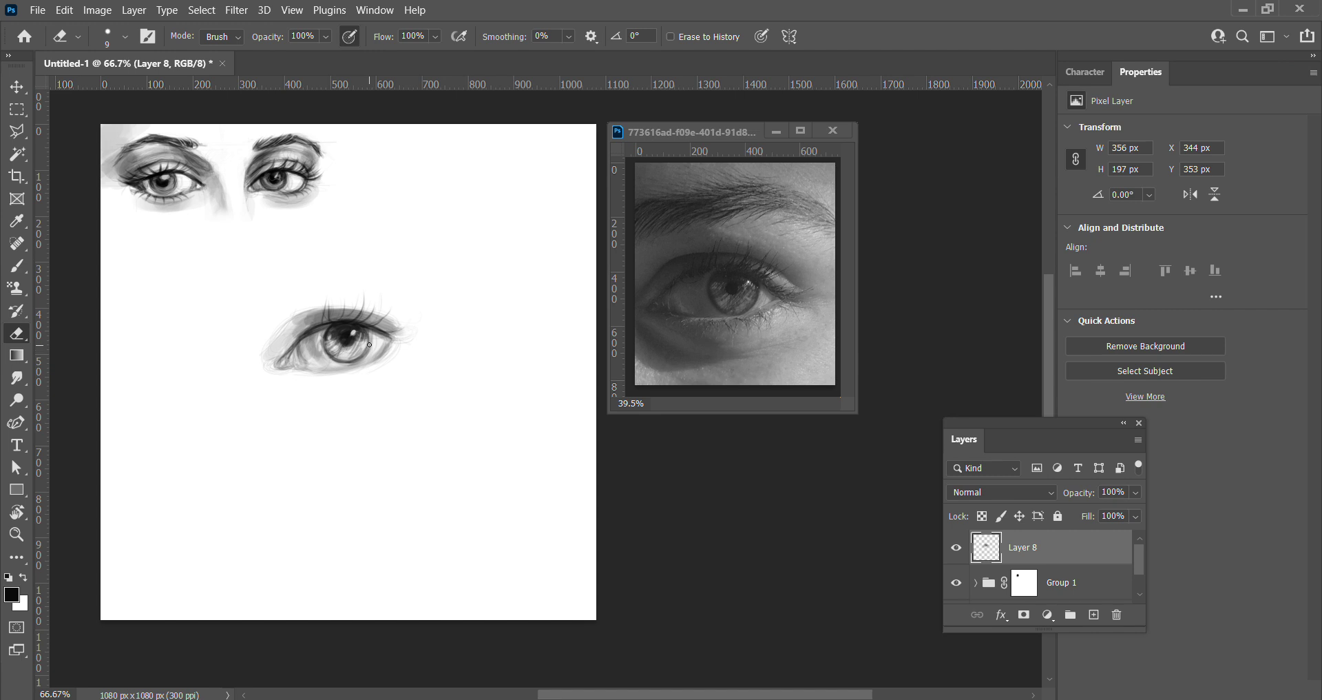
Alternate brush and eraser, then shade the eye's lower inner corner
key(b)
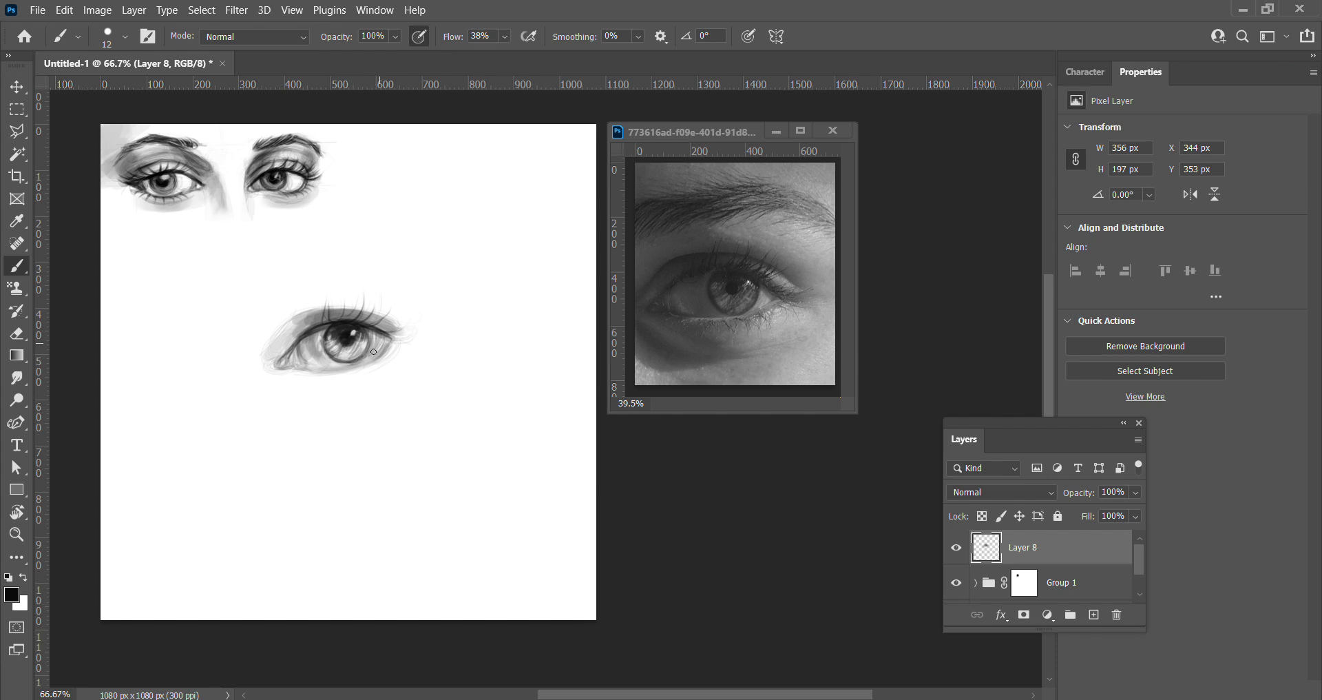
key(e)
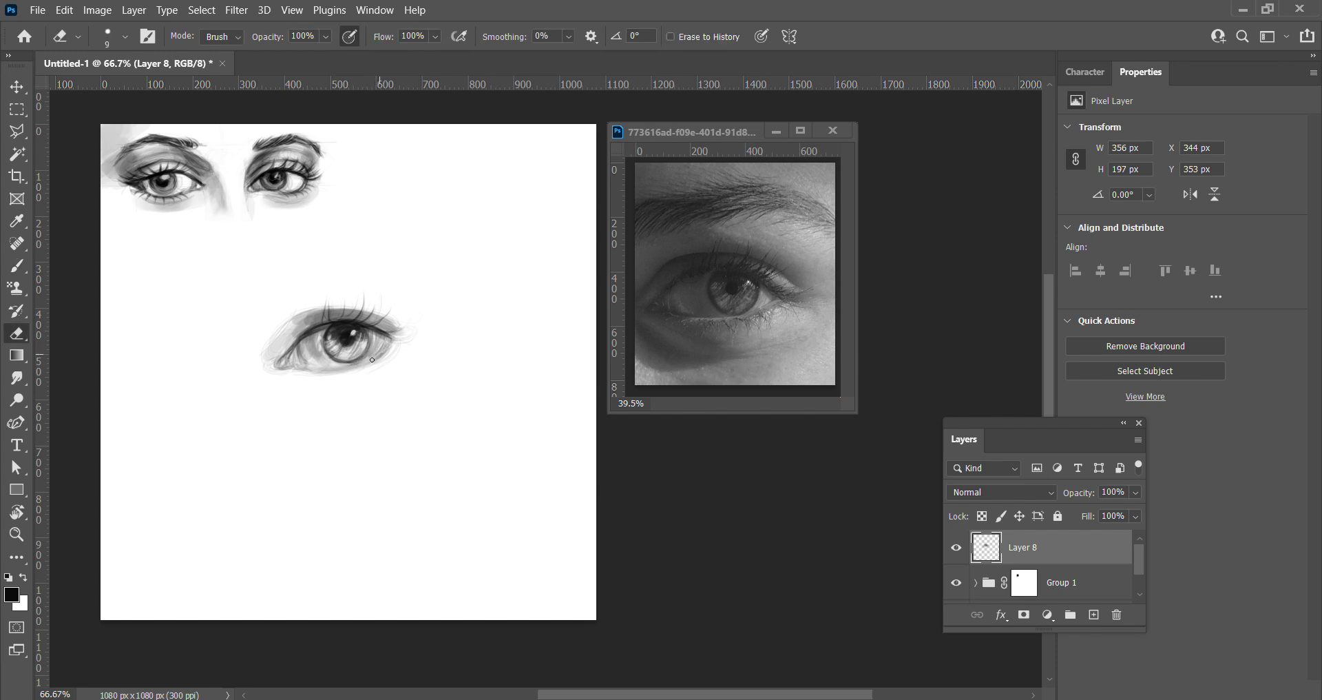
key(b)
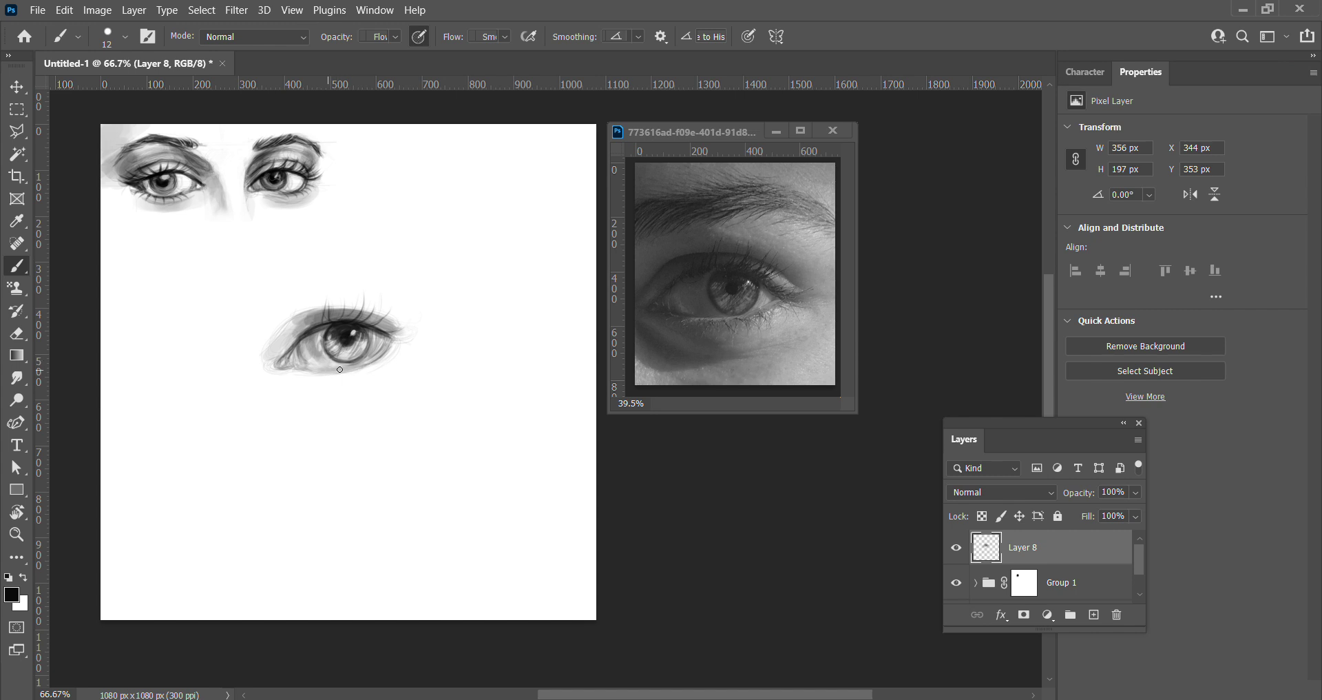
key(e)
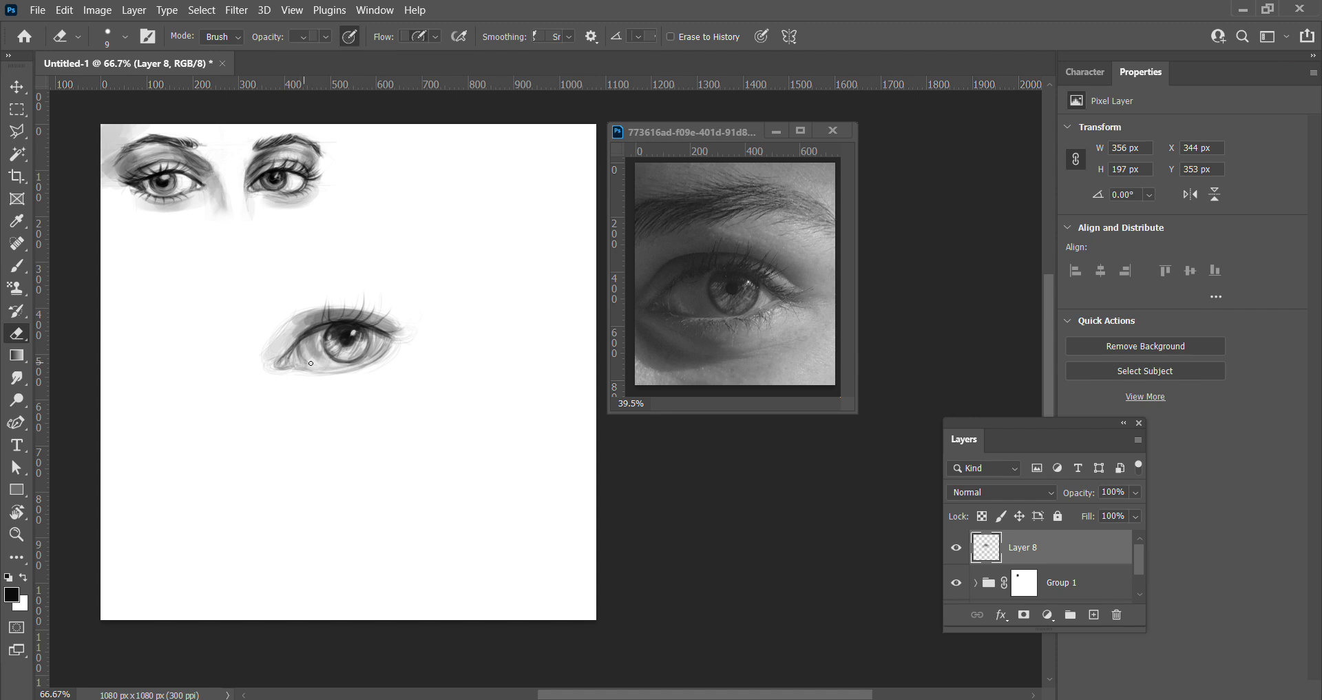
key(b)
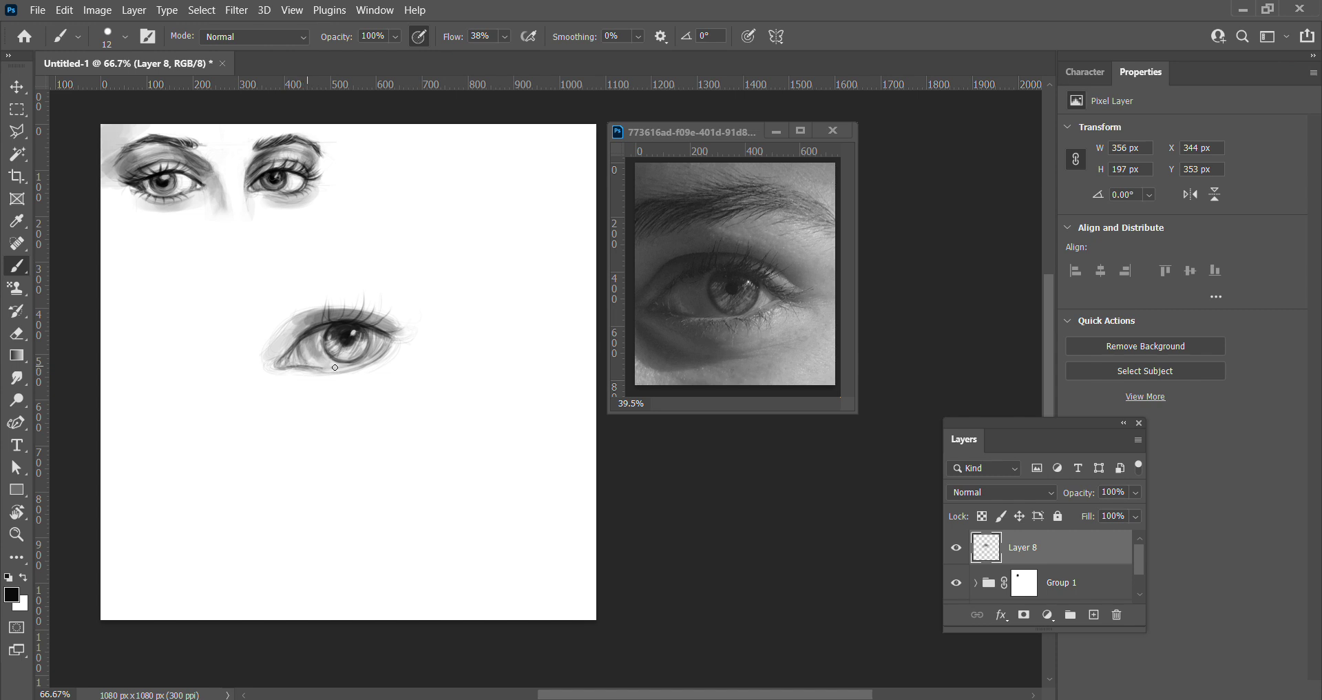
key(e)
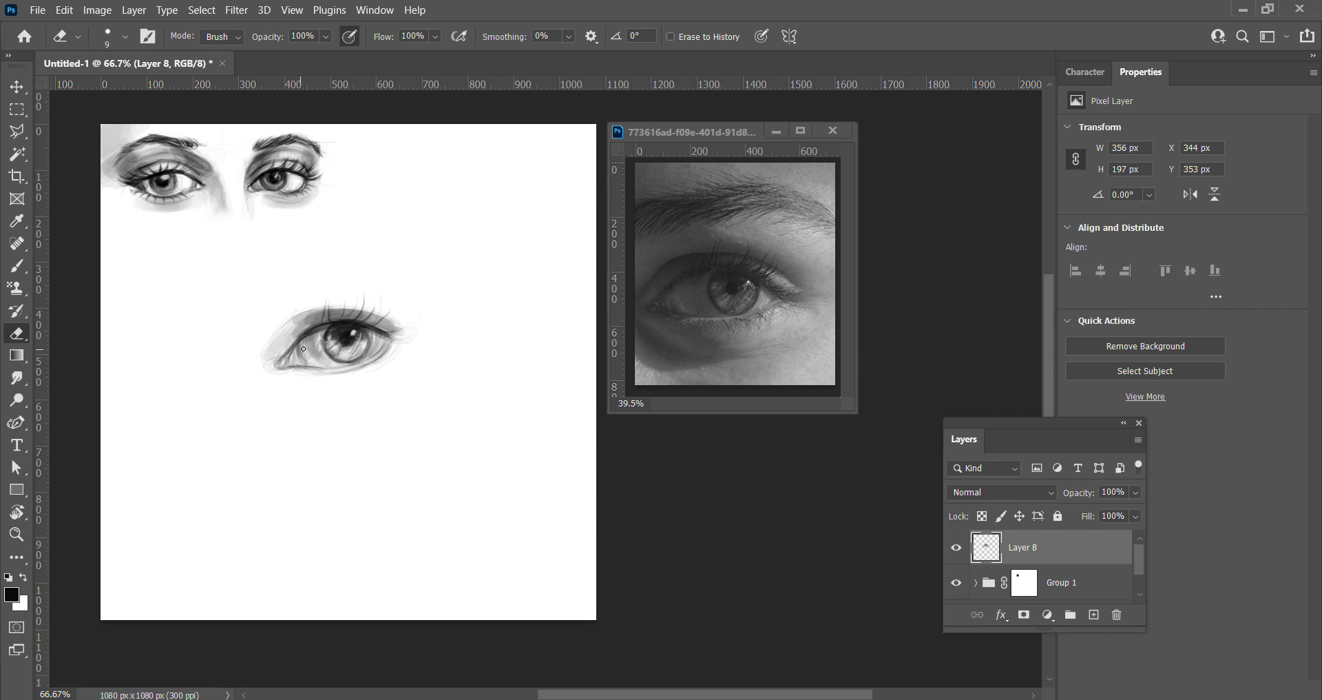
key(b)
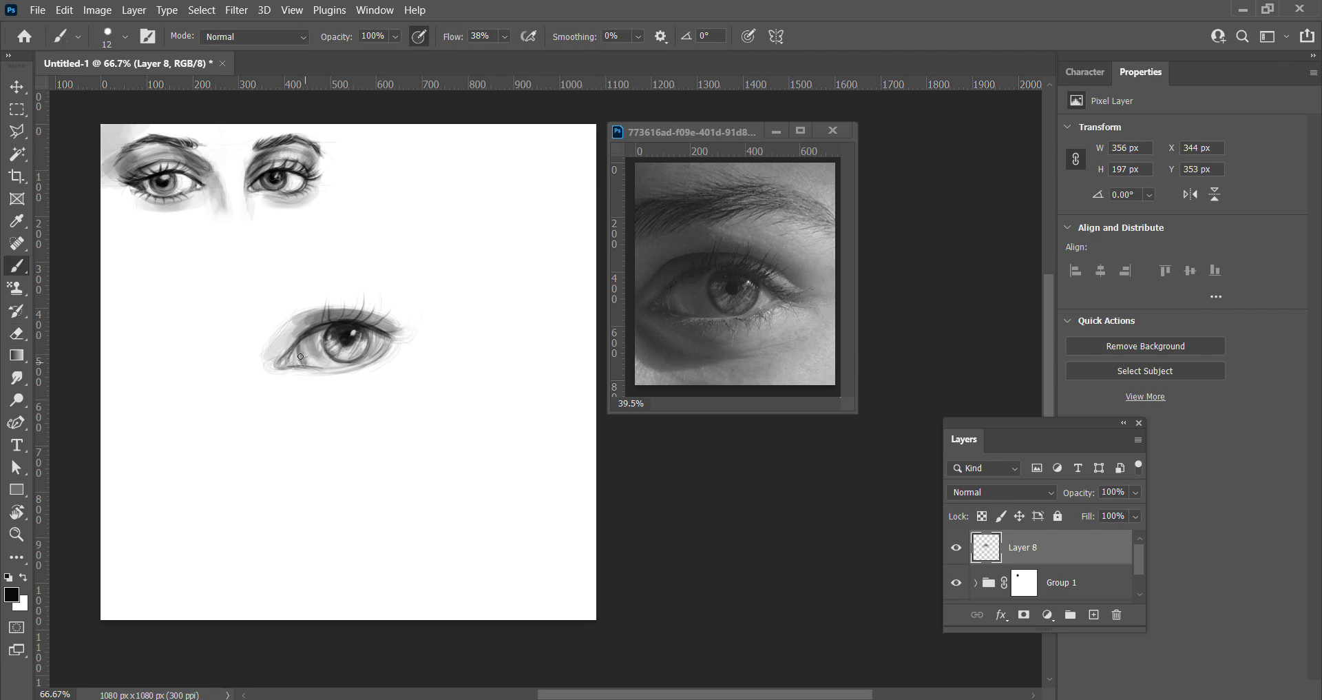
drag(319, 366, 308, 362)
drag(305, 364, 303, 366)
Darken the lower-left lid line, outer upper lash line and inner corner, and add a lower lash
mouse_move(296, 354)
mouse_down()
mouse_move(282, 365)
mouse_move(292, 345)
mouse_up()
mouse_move(390, 323)
mouse_down()
mouse_move(375, 326)
mouse_move(403, 320)
mouse_move(383, 331)
mouse_move(363, 298)
mouse_move(376, 305)
mouse_move(328, 299)
mouse_move(386, 293)
mouse_move(376, 301)
mouse_up()
drag(308, 329, 310, 332)
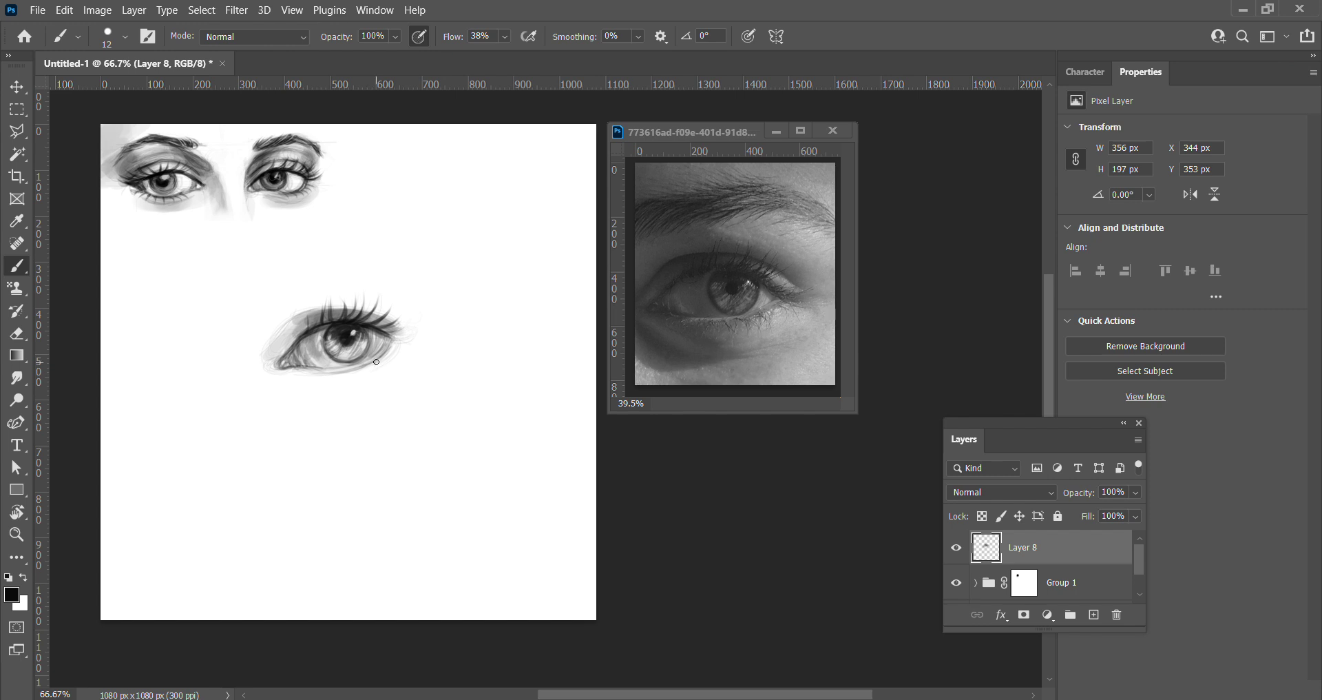
drag(373, 370, 370, 365)
Shrink the brush in the preset picker down to a fine lash size
right_click(421, 269)
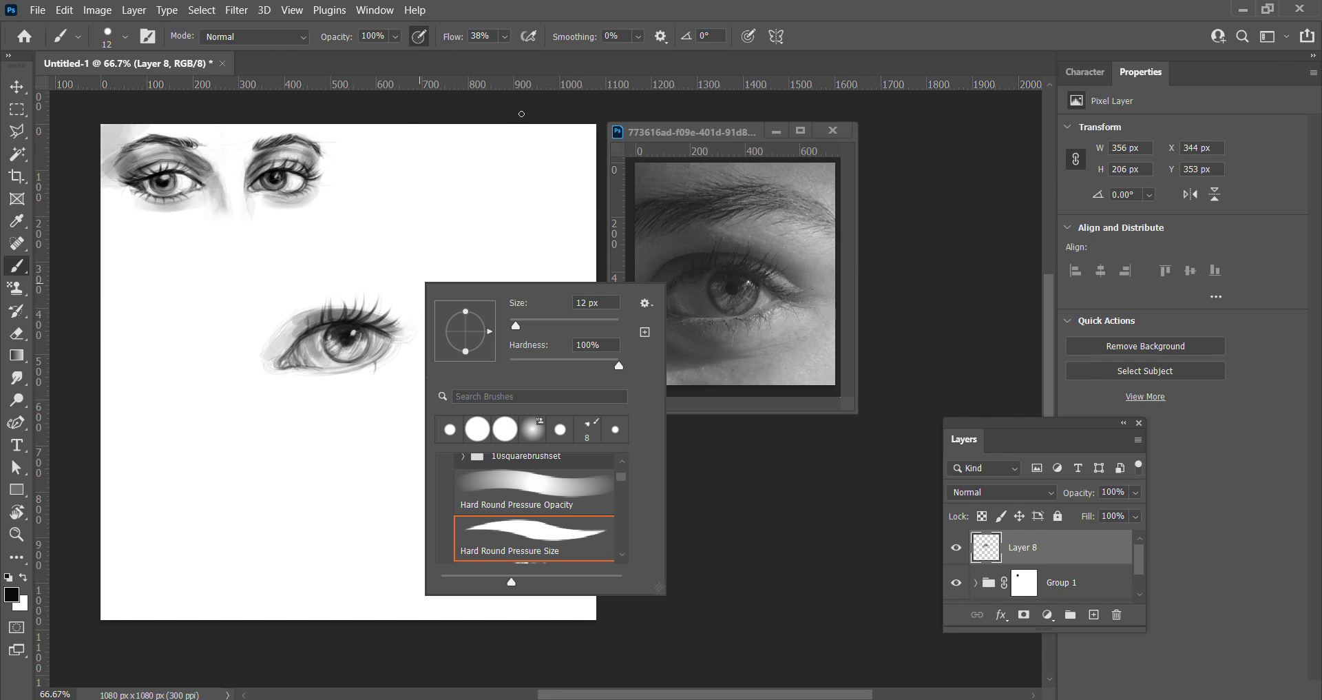
drag(516, 326, 513, 330)
click(369, 378)
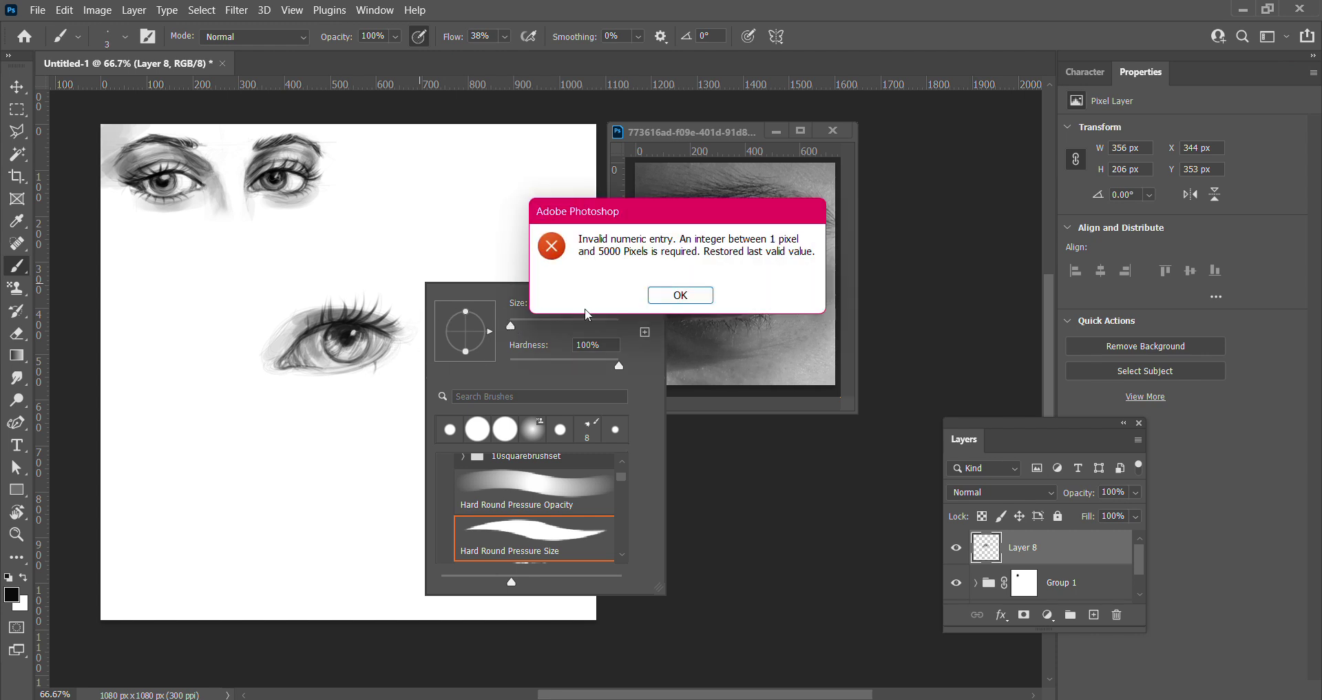
click(664, 294)
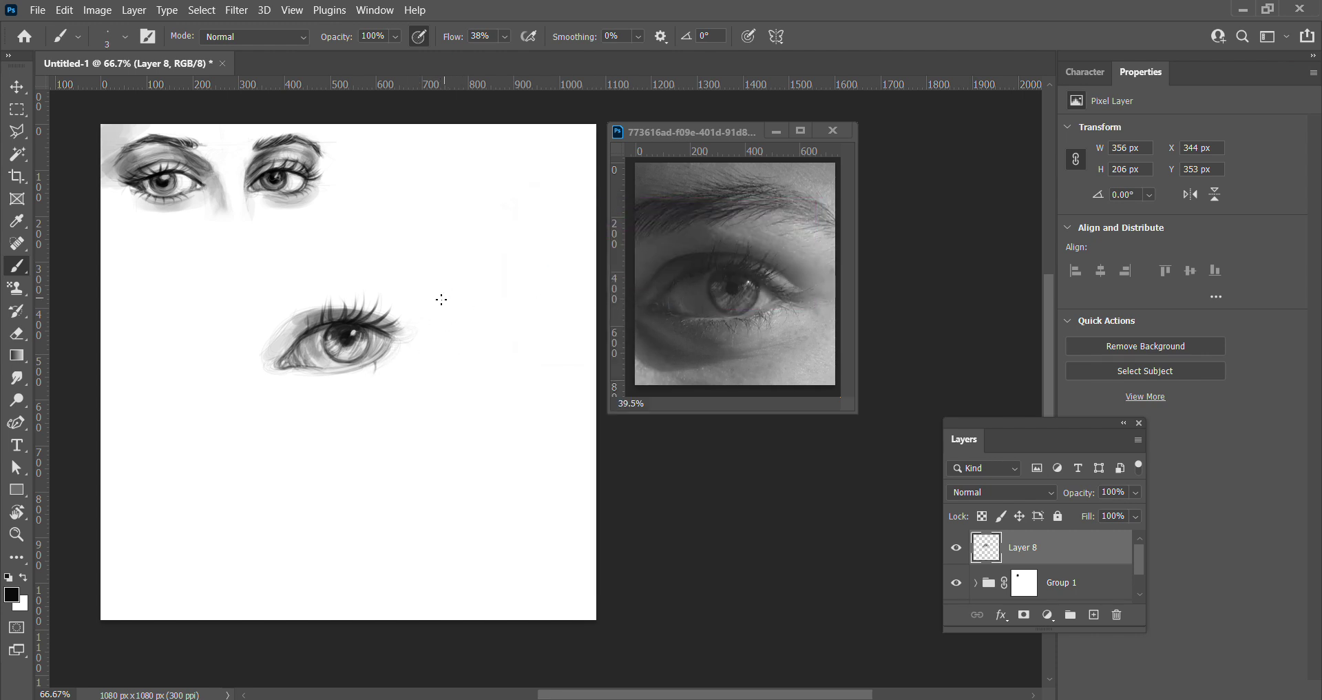
right_click(446, 304)
key(Escape)
Paint short lower lashes under the eye and at the outer corner, undoing one stray stroke
mouse_move(379, 364)
mouse_down()
mouse_move(380, 384)
mouse_move(373, 376)
mouse_up()
key(ctrl+z)
click(352, 368)
drag(358, 369, 376, 373)
mouse_move(377, 351)
mouse_down()
mouse_move(394, 358)
mouse_move(400, 328)
mouse_move(415, 330)
mouse_up()
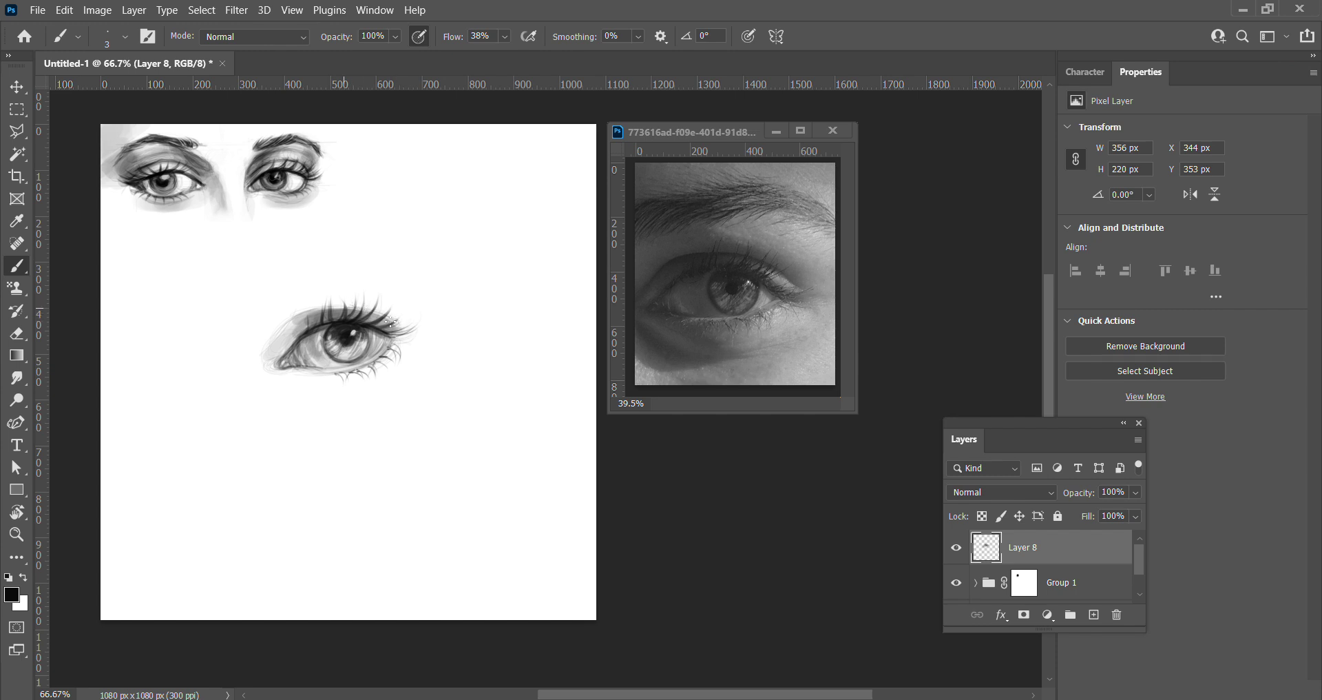
Set the brush to 6 px and add a thin crease stroke at the inner corner
right_click(405, 241)
drag(522, 288, 511, 295)
click(322, 307)
mouse_move(360, 308)
mouse_down()
mouse_move(347, 308)
mouse_move(372, 308)
mouse_move(304, 314)
mouse_move(328, 321)
mouse_move(345, 306)
mouse_move(314, 313)
mouse_move(261, 362)
mouse_up()
key(ctrl+z)
drag(294, 319, 266, 351)
Use a 14 px Hard Round Pressure Opacity brush to deepen inner-corner and upper-lid shading
right_click(474, 324)
click(581, 530)
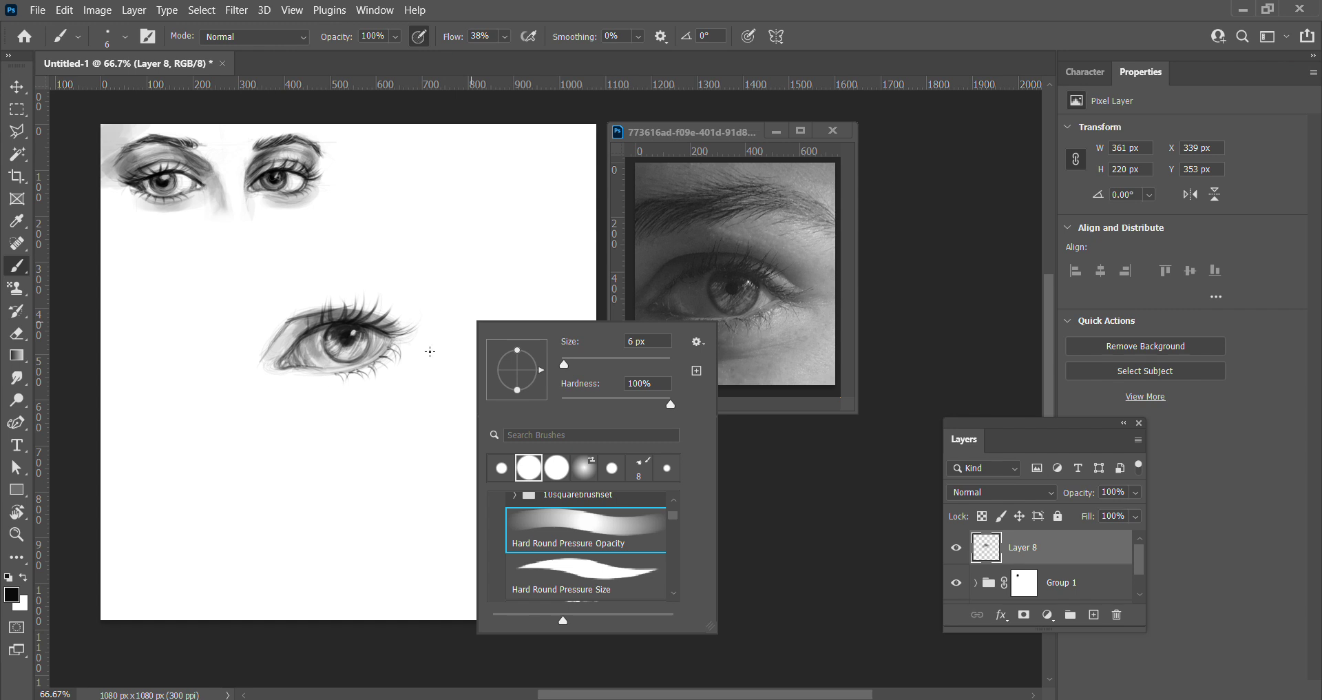
drag(565, 364, 569, 363)
click(277, 340)
mouse_move(277, 340)
mouse_down()
mouse_move(269, 357)
mouse_move(296, 323)
mouse_move(286, 351)
mouse_move(262, 338)
mouse_up()
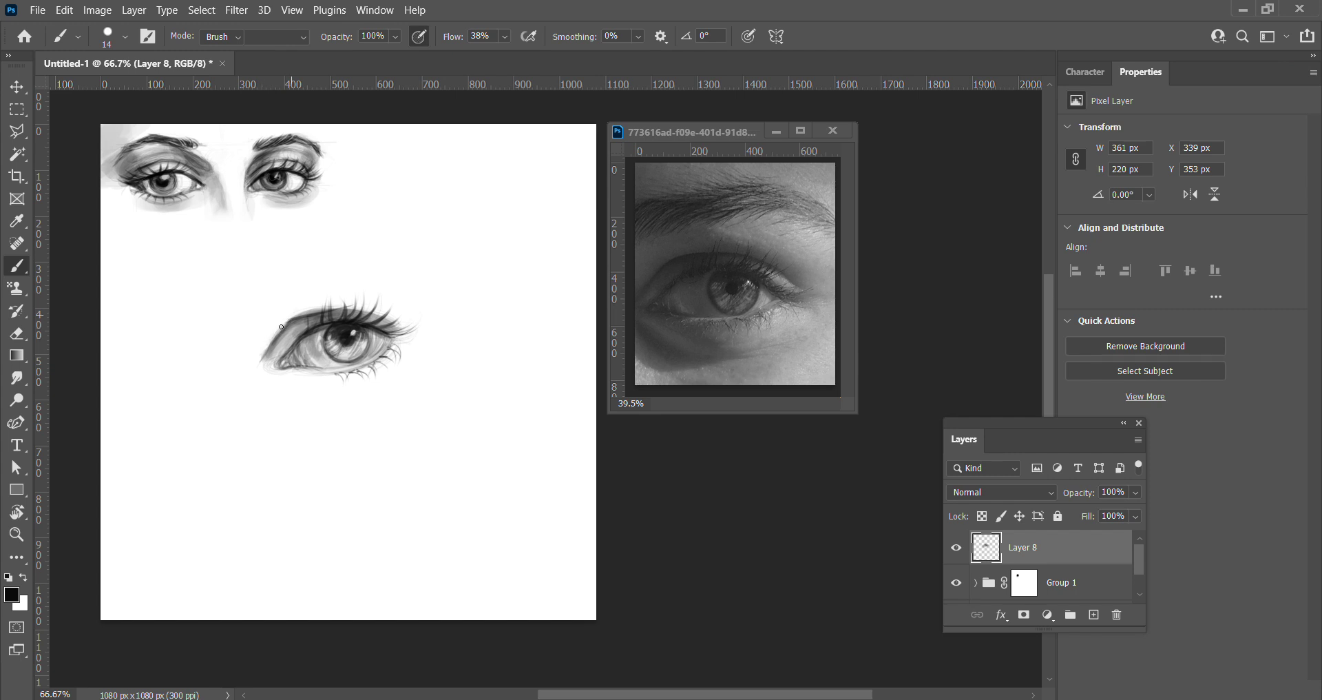
drag(304, 312, 281, 326)
Softly shade along the inner corner of the lower lid
key(e)
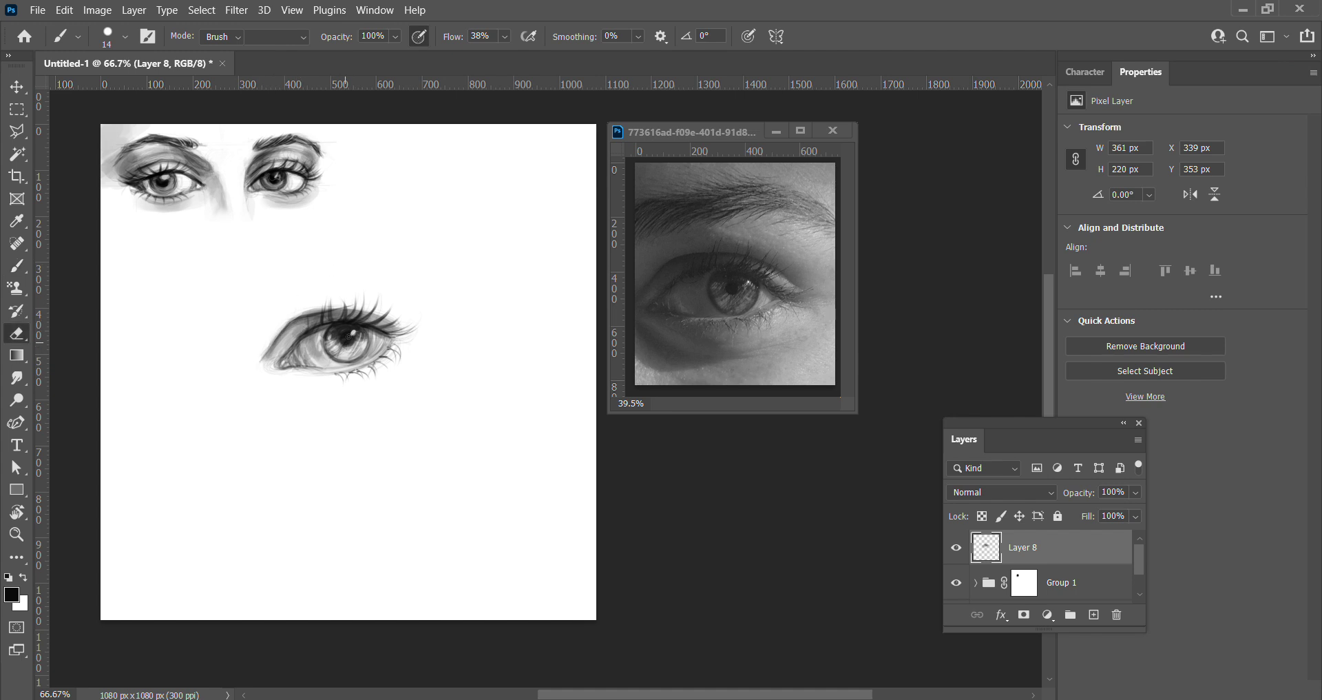
key(b)
right_click(299, 361)
key(Escape)
drag(279, 372, 313, 373)
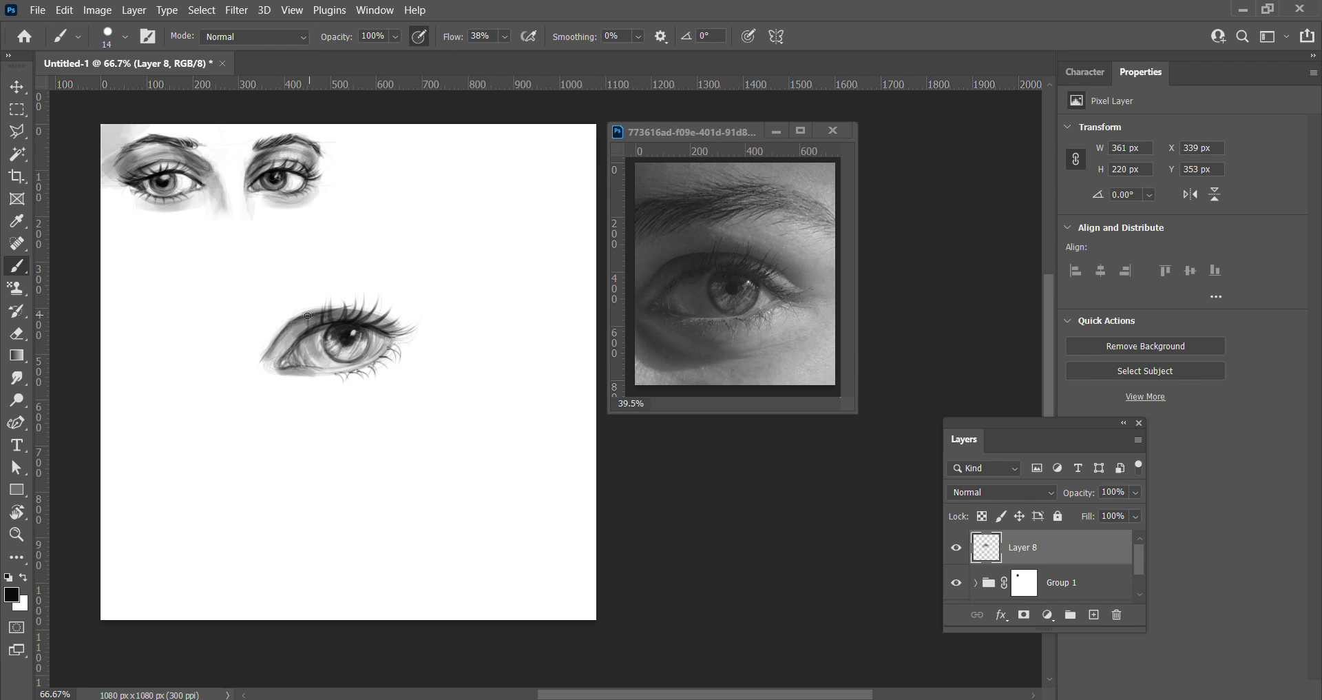
Set the brush to 12 px and darken the upper lash line
key(e)
key(b)
right_click(334, 337)
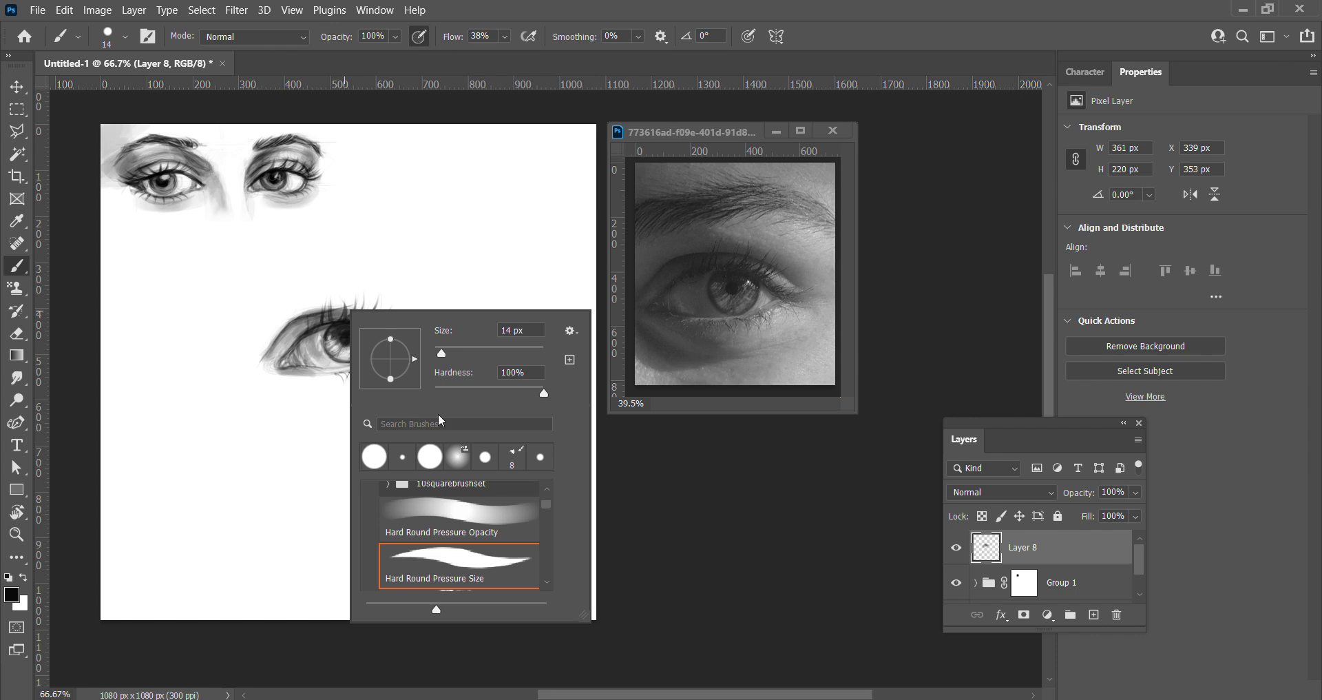
drag(443, 352, 441, 350)
key(Return)
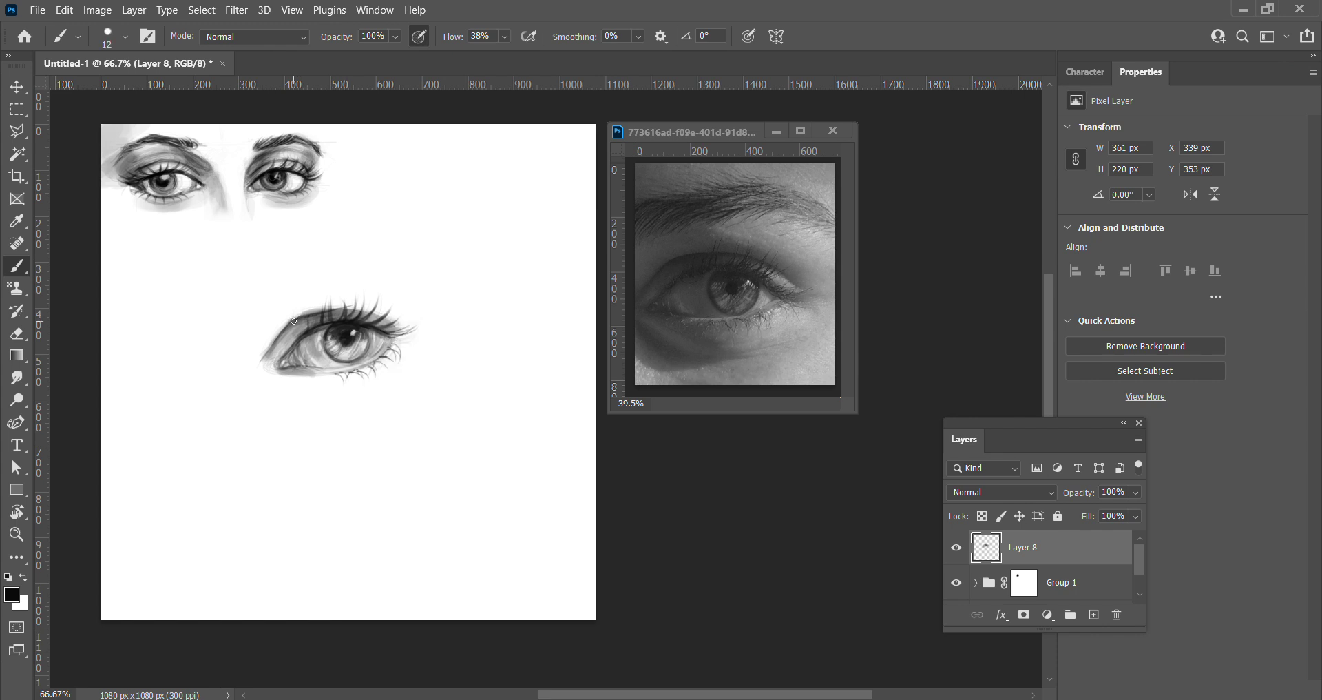
drag(386, 319, 335, 306)
Tidy the lash line with a Hard Round Pressure Opacity eraser
key(e)
drag(331, 316, 307, 321)
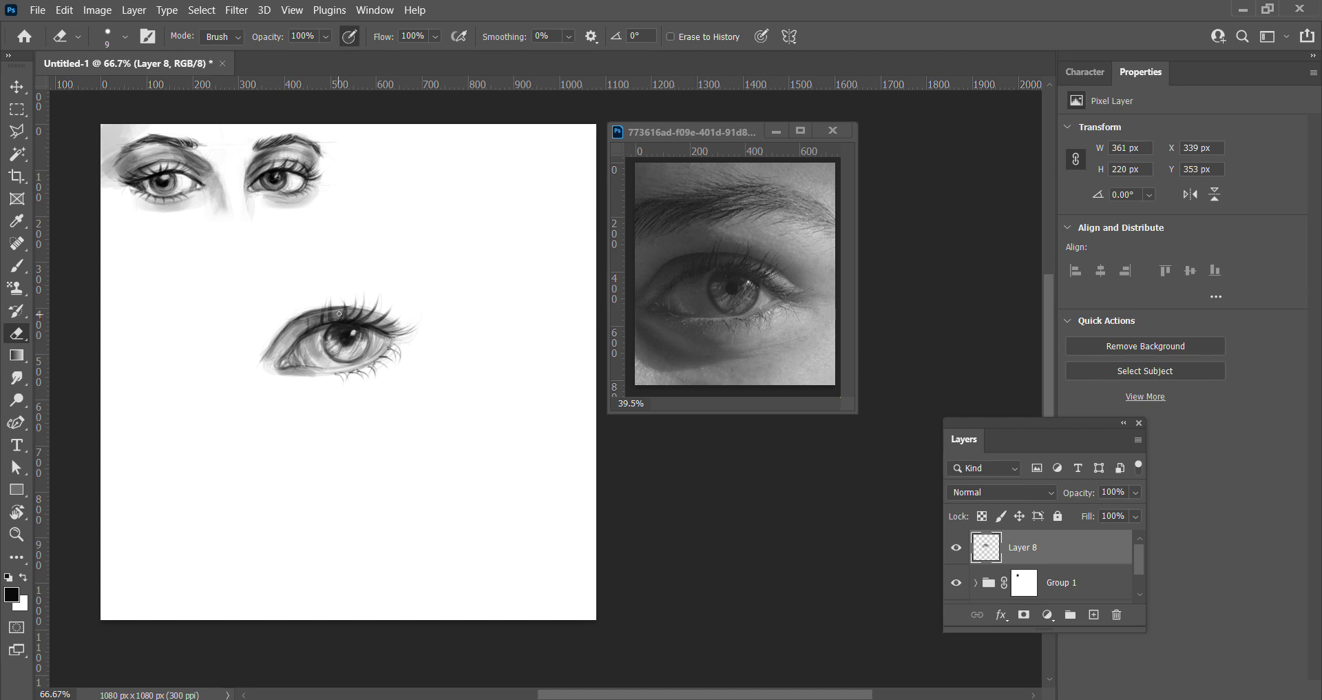
right_click(344, 312)
click(425, 514)
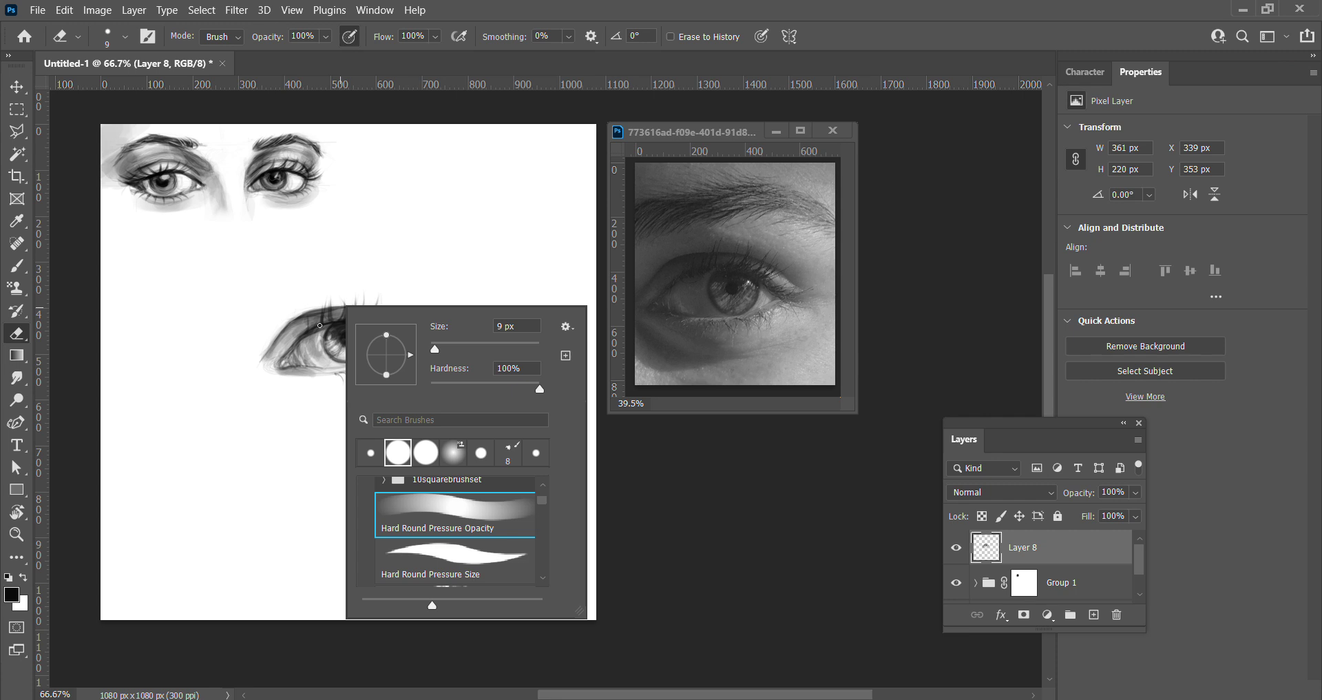
key(Return)
drag(310, 317, 332, 319)
key(b)
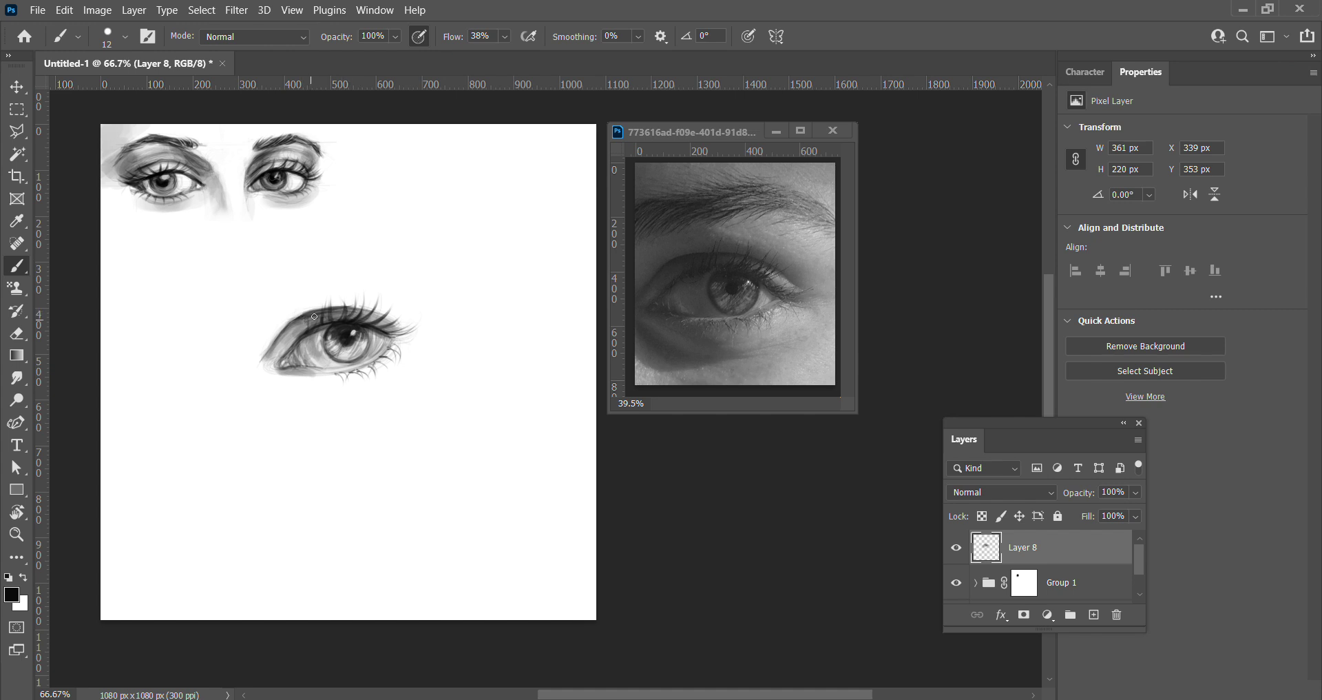
With a 17 px brush, darken the upper lid line and extend it leftward
right_click(357, 307)
drag(414, 337, 423, 338)
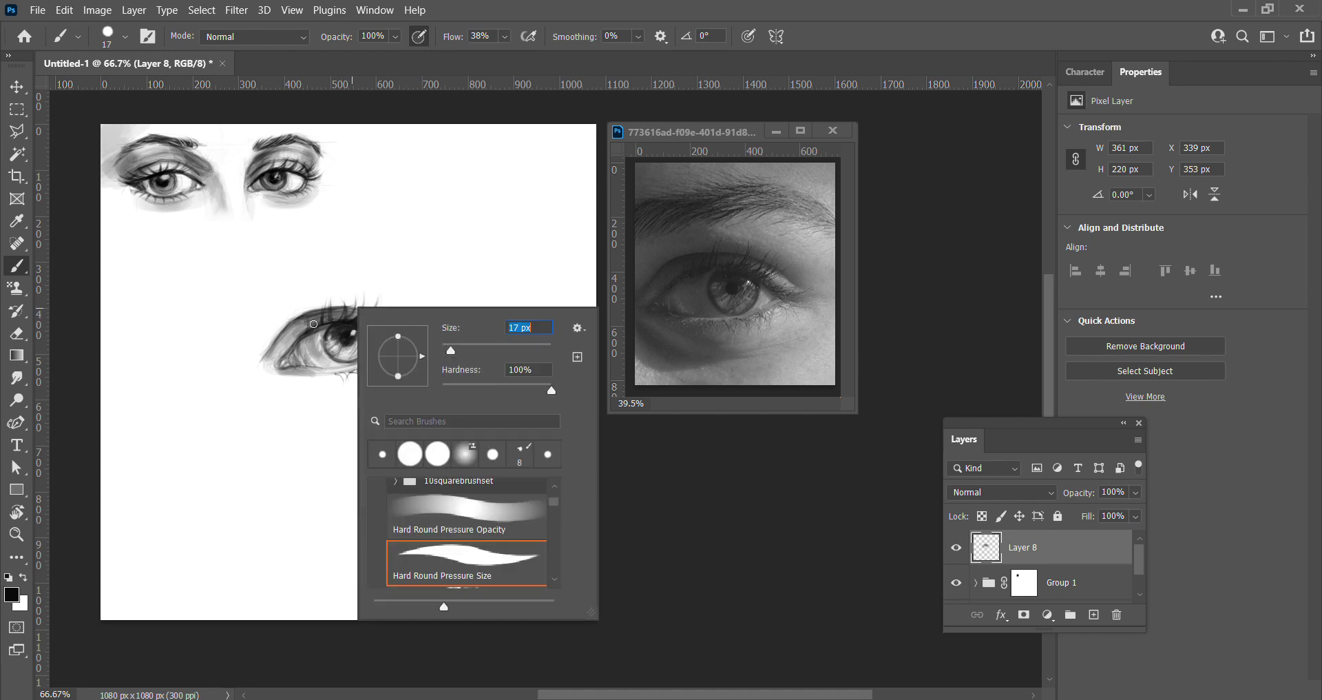
key(Return)
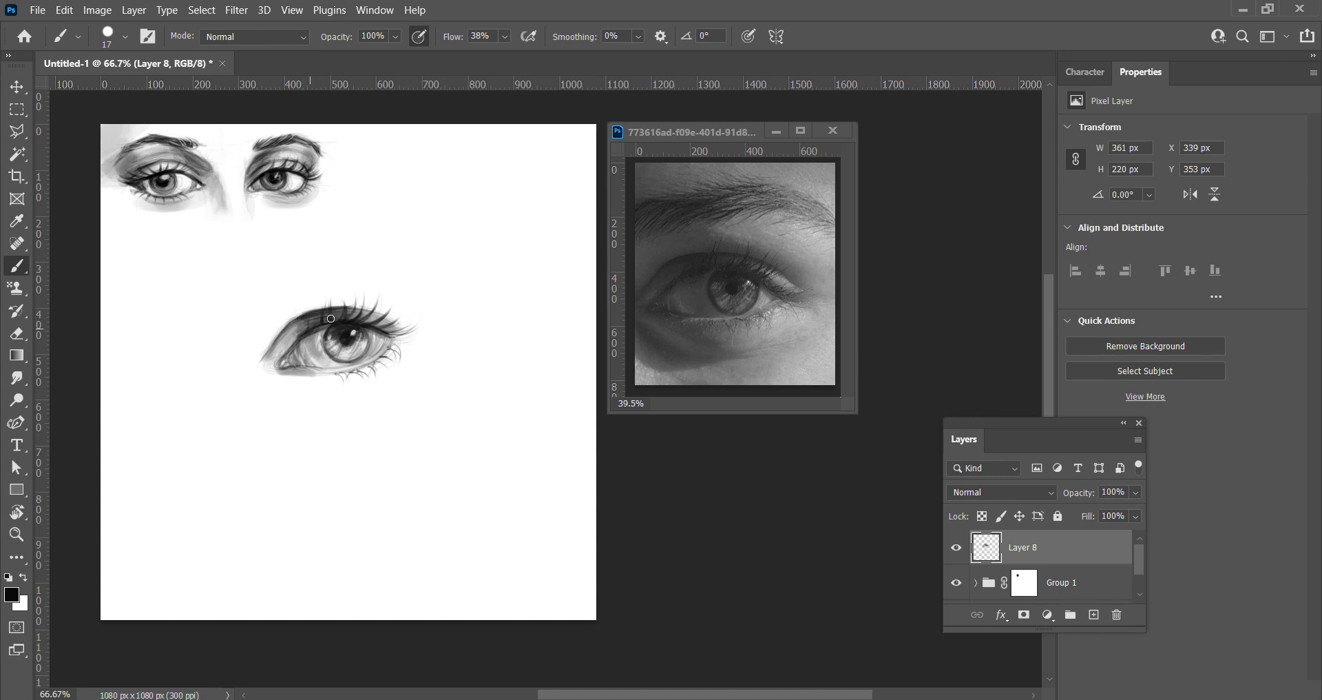
drag(308, 326, 296, 324)
drag(300, 331, 350, 317)
Lightly erase the lashes at the eye's outer corner
key(e)
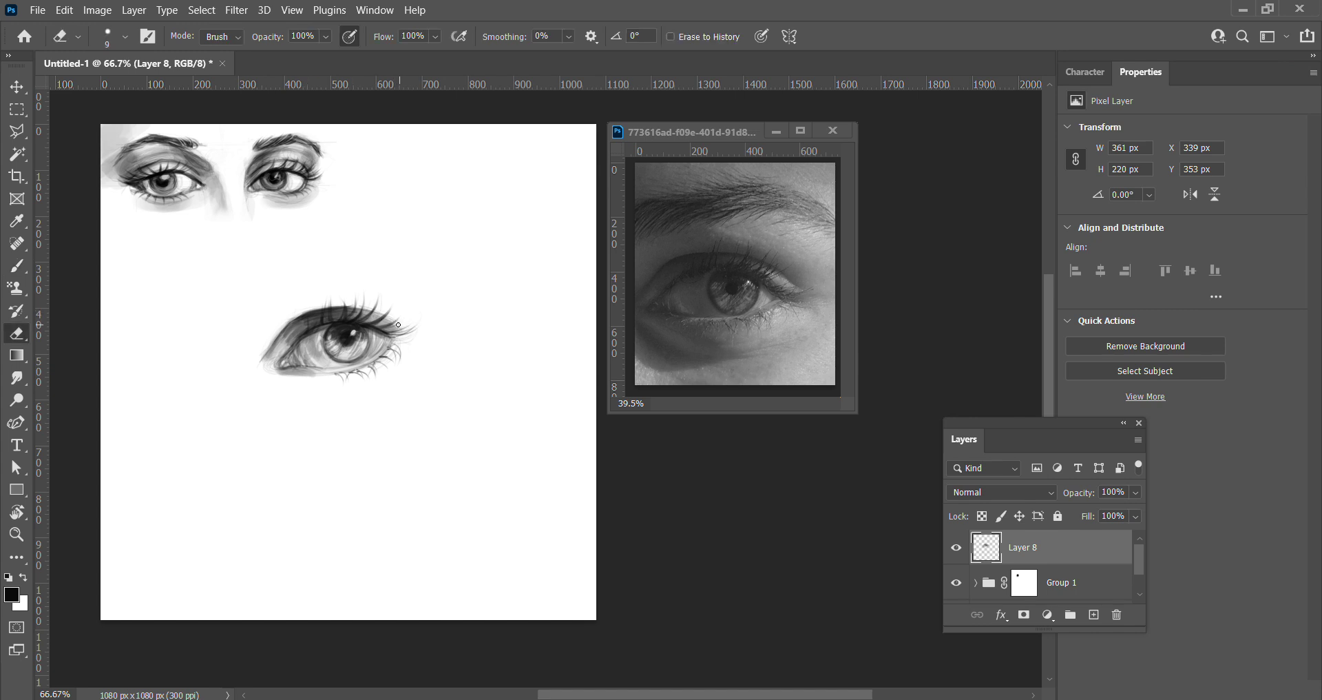
mouse_move(398, 324)
mouse_down()
mouse_move(369, 317)
mouse_move(399, 323)
mouse_move(384, 326)
mouse_up()
key(b)
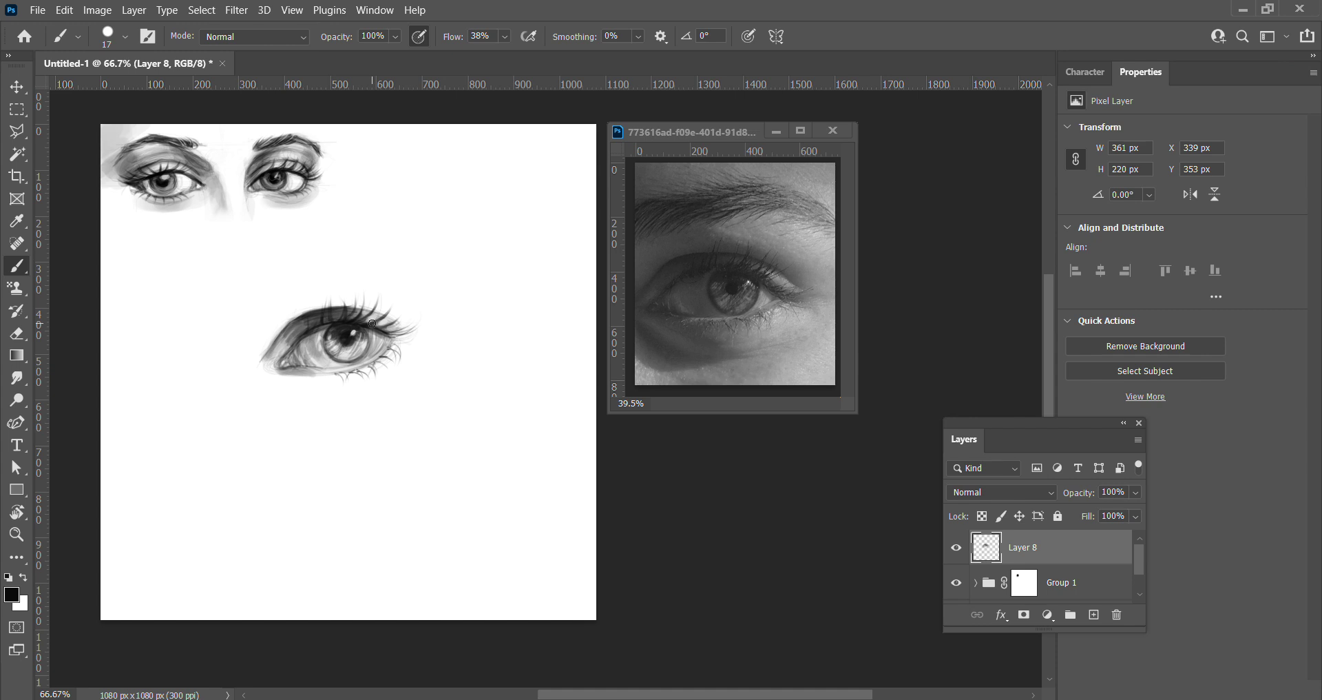
Shrink the brush to 9 px and draw a dark eyelash above the outer corner
right_click(382, 303)
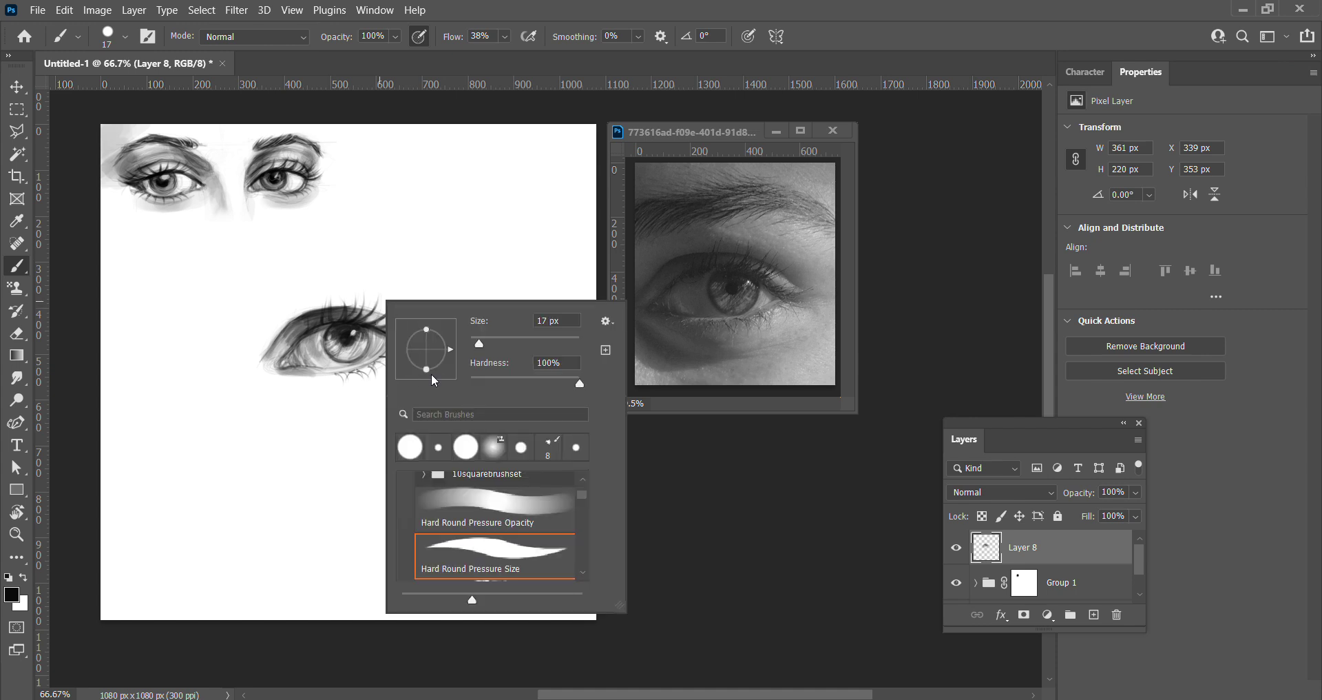
click(368, 301)
right_click(462, 254)
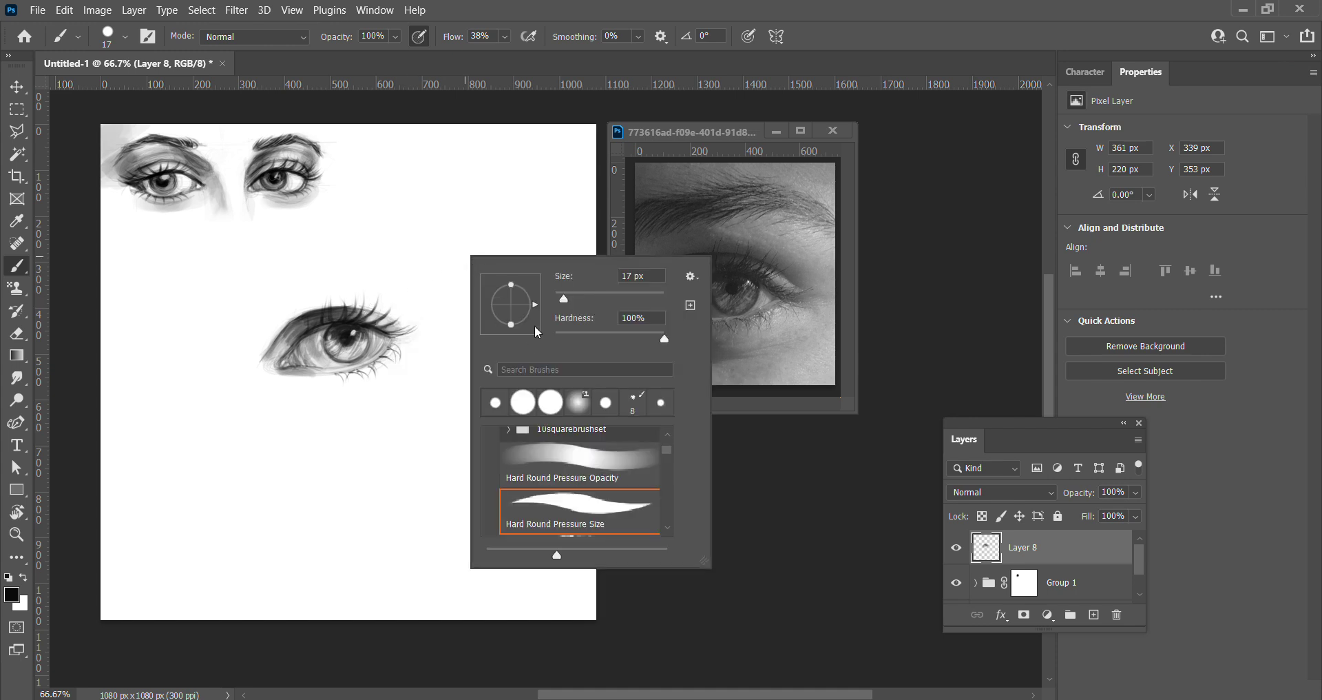
drag(565, 298, 561, 298)
drag(560, 301, 557, 301)
click(400, 301)
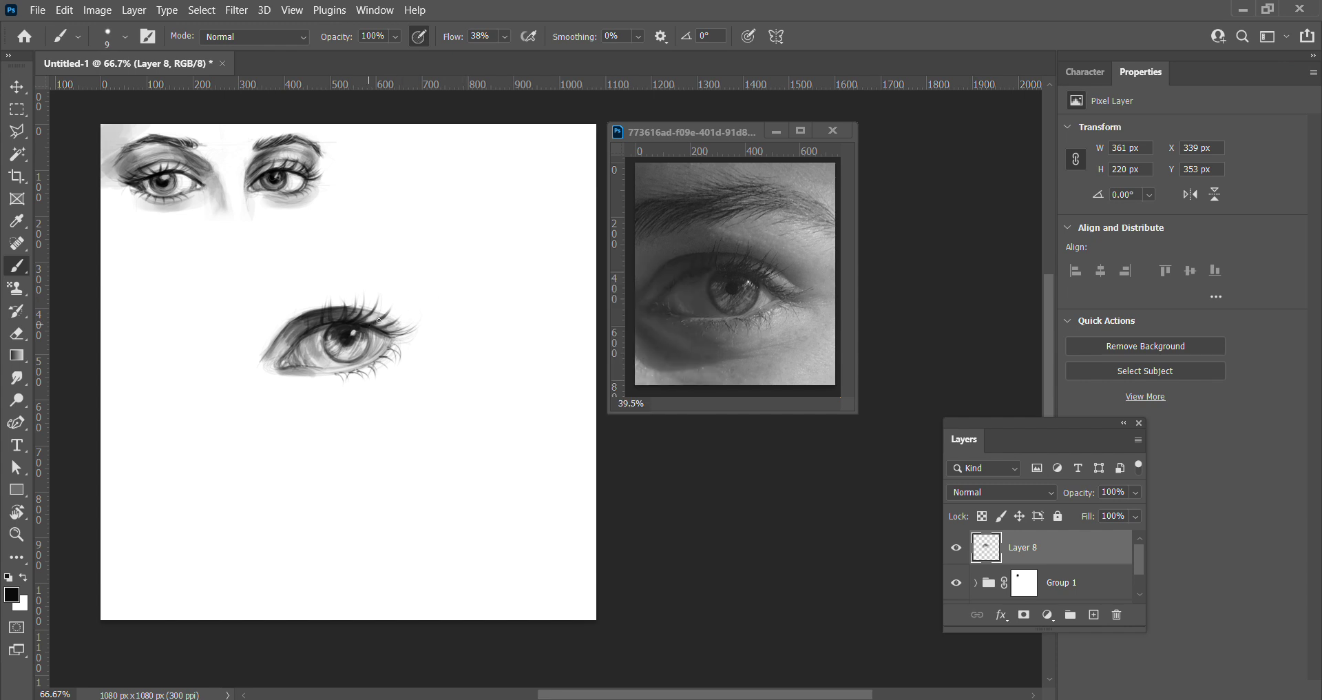
mouse_move(379, 321)
mouse_down()
mouse_move(391, 301)
mouse_move(408, 325)
mouse_move(374, 308)
mouse_up()
Set the eraser to 14 px and lightly erase around the inner corner
key(e)
right_click(307, 319)
key(Escape)
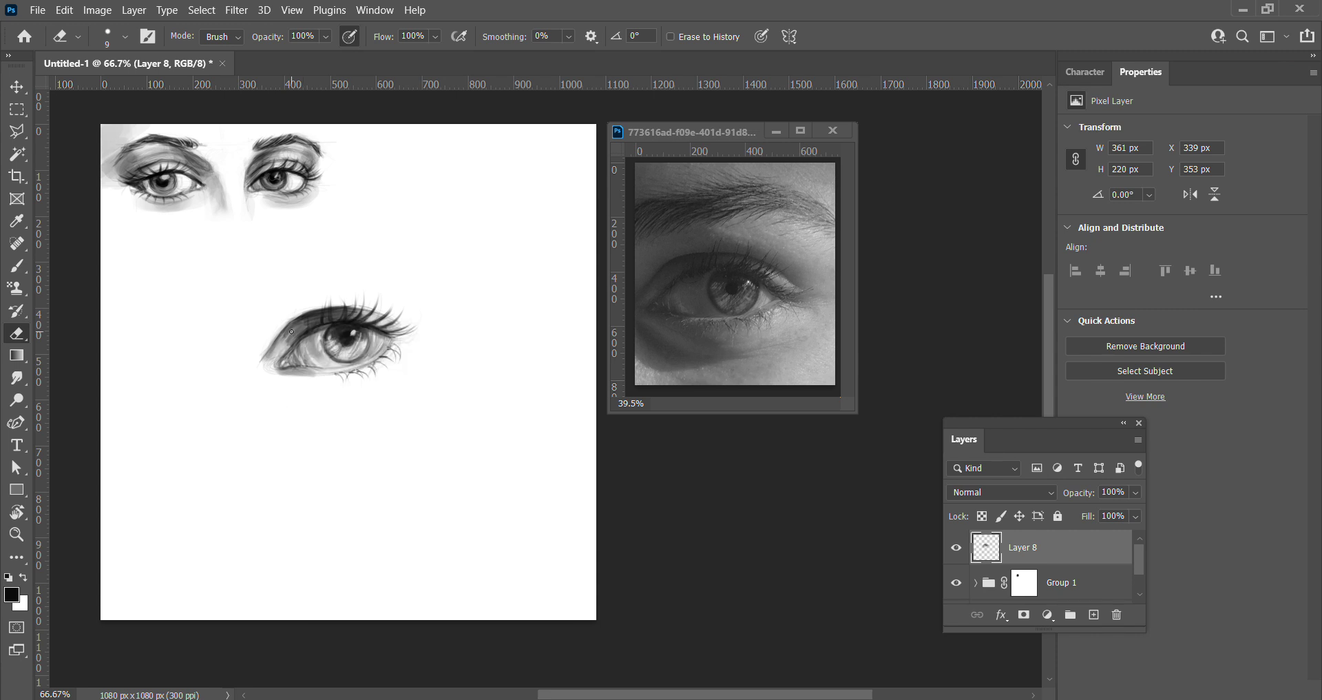
key(Up)
key(Up)
key(Up)
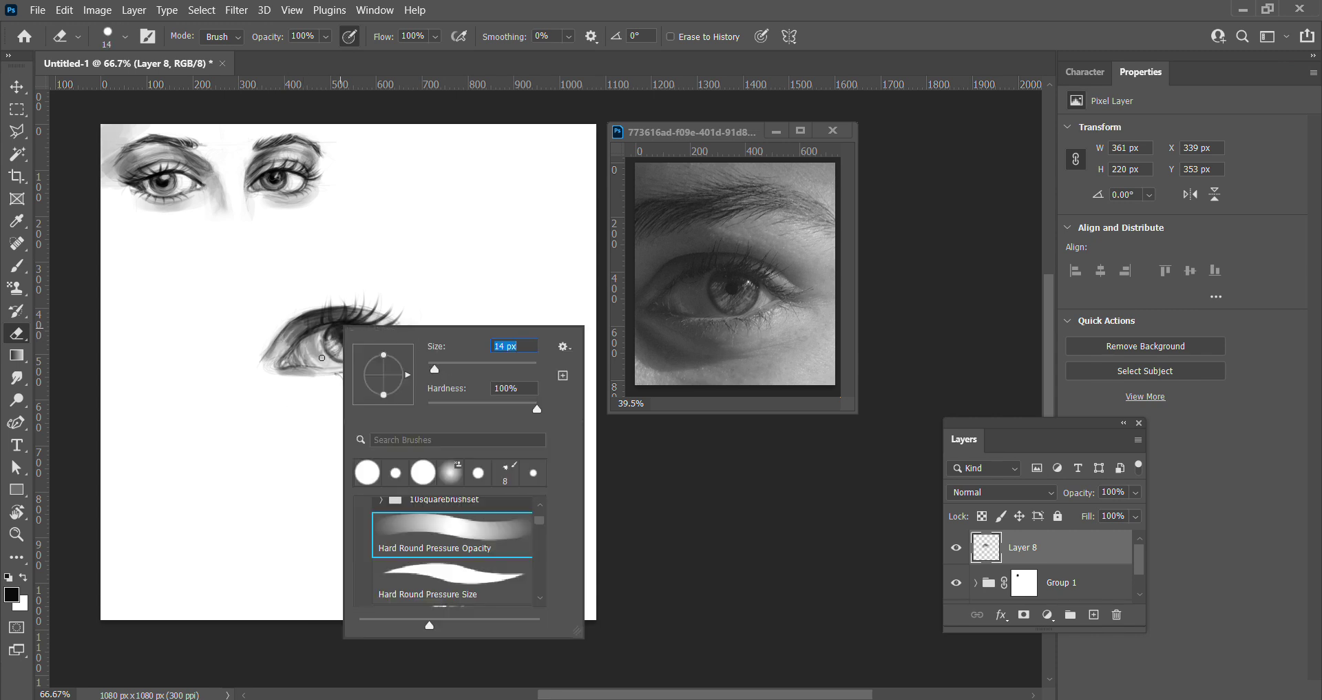
key(Return)
drag(287, 340, 303, 349)
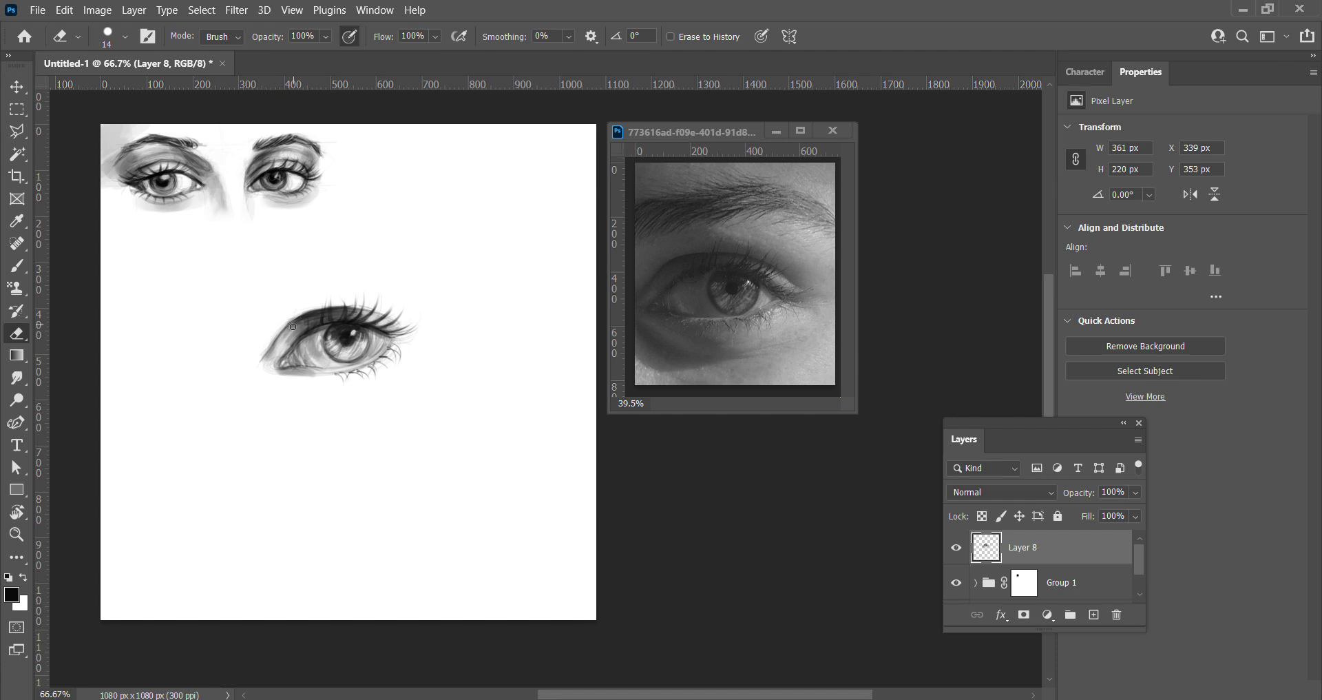
drag(283, 345, 289, 350)
Brush a faint darker stroke along the upper eyelid crease
key(b)
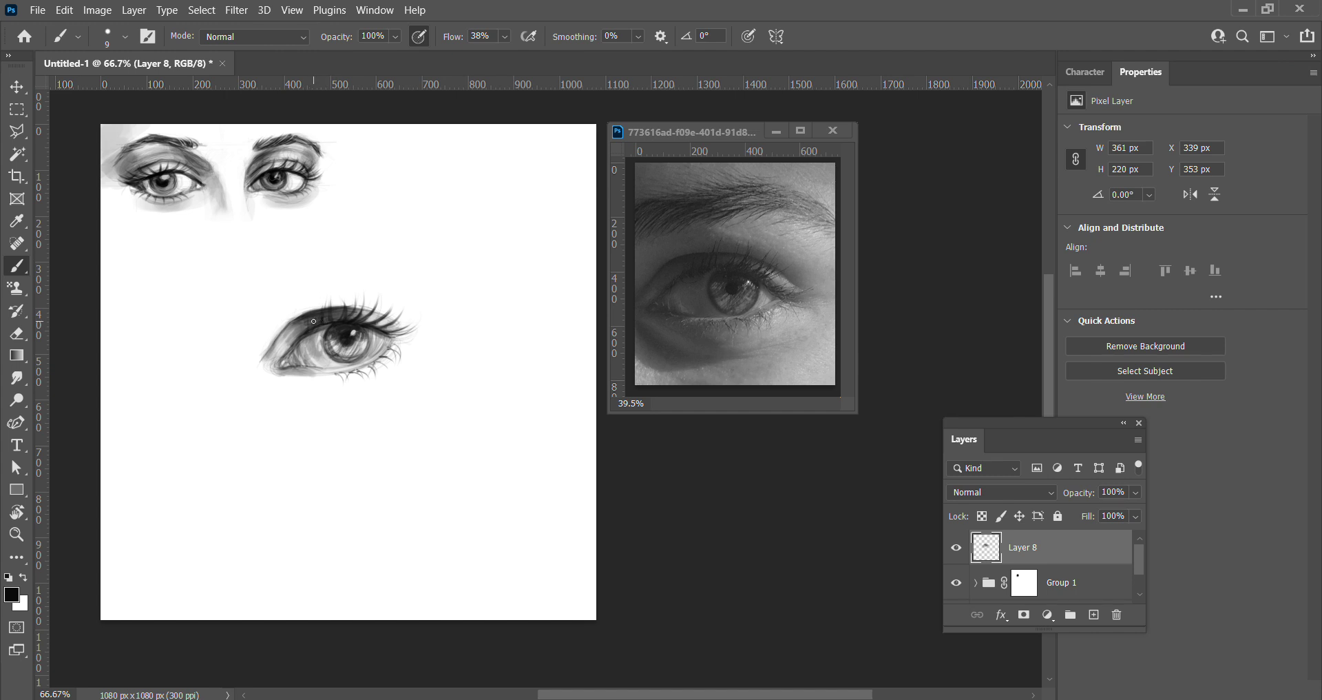
right_click(447, 363)
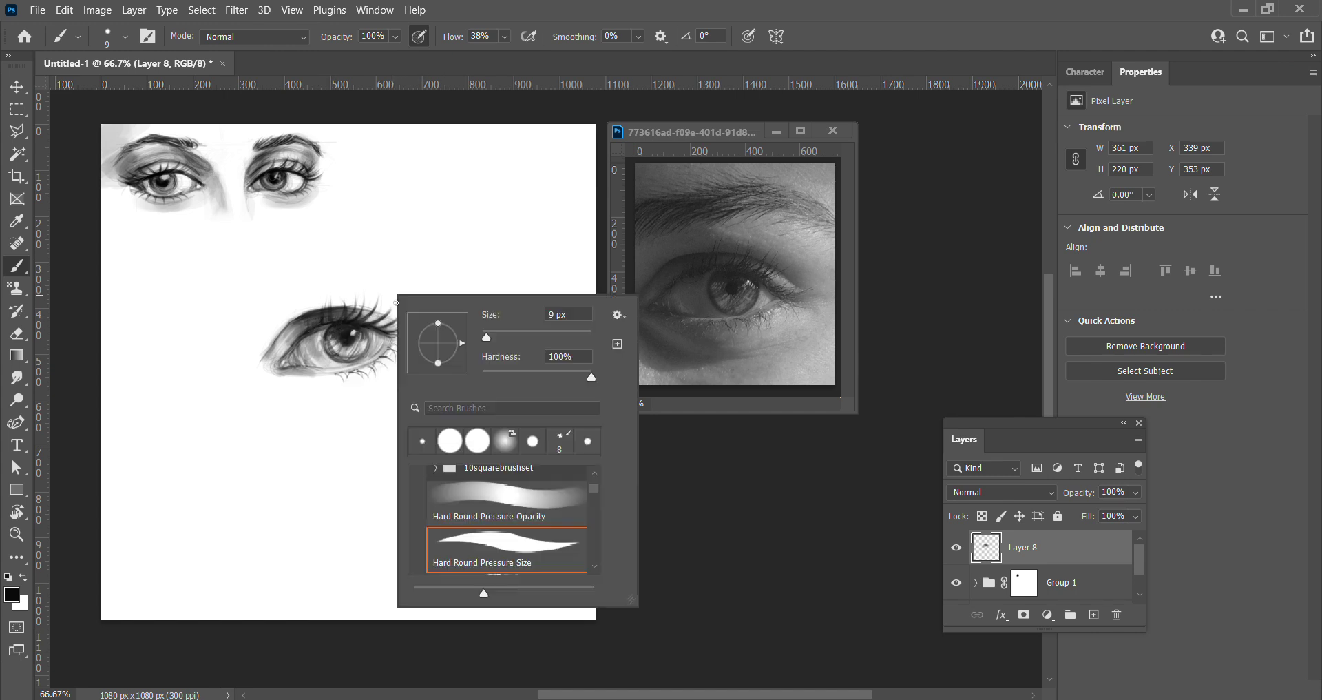
click(304, 324)
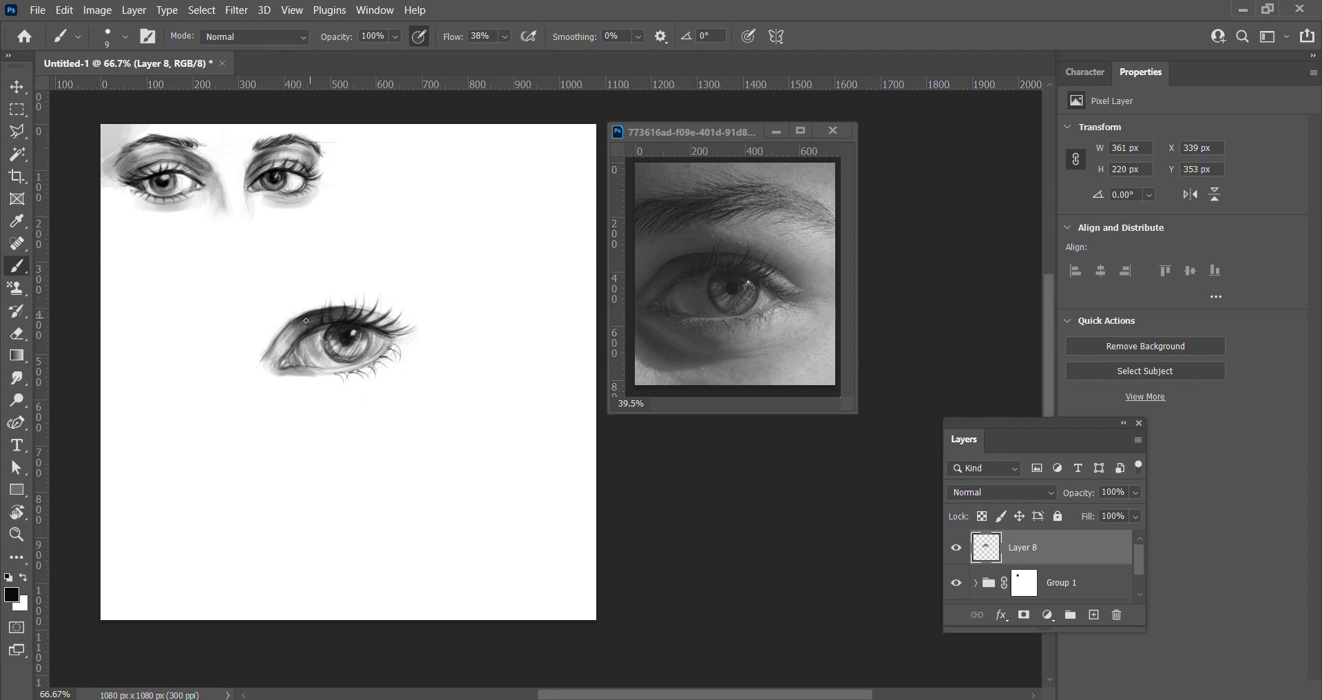
drag(295, 331, 289, 342)
key(e)
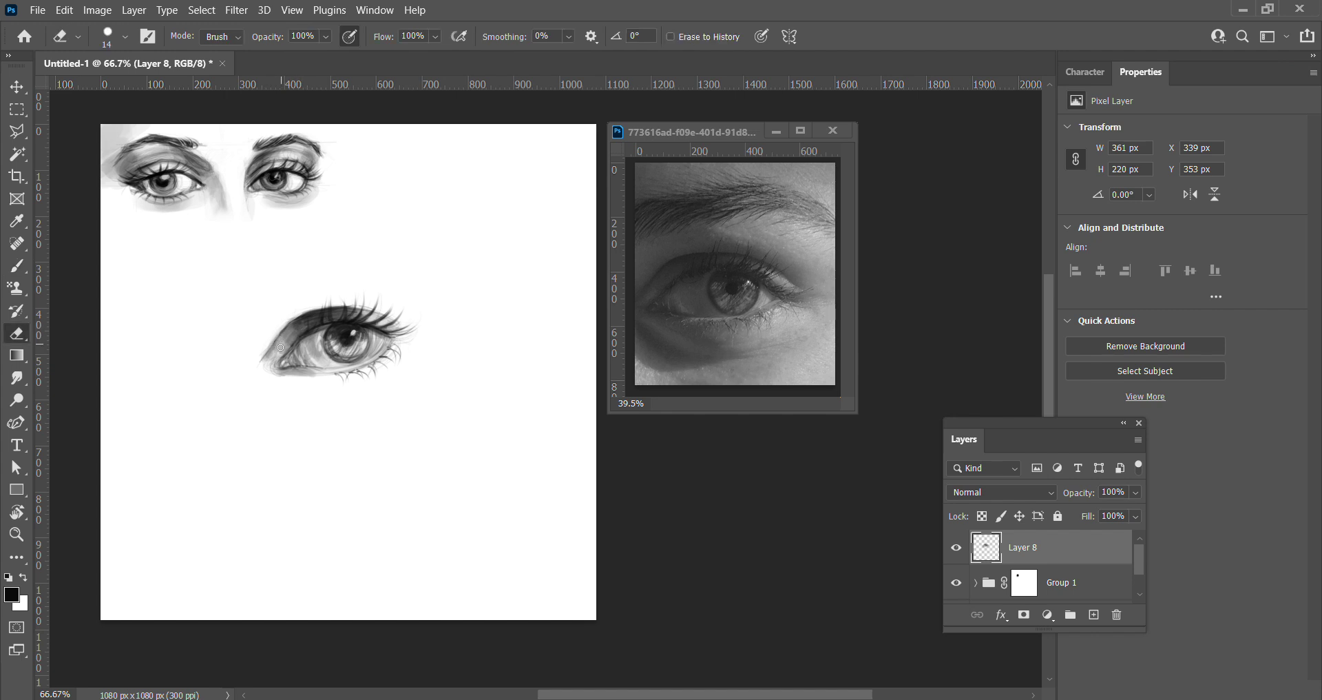
key(ctrl+z)
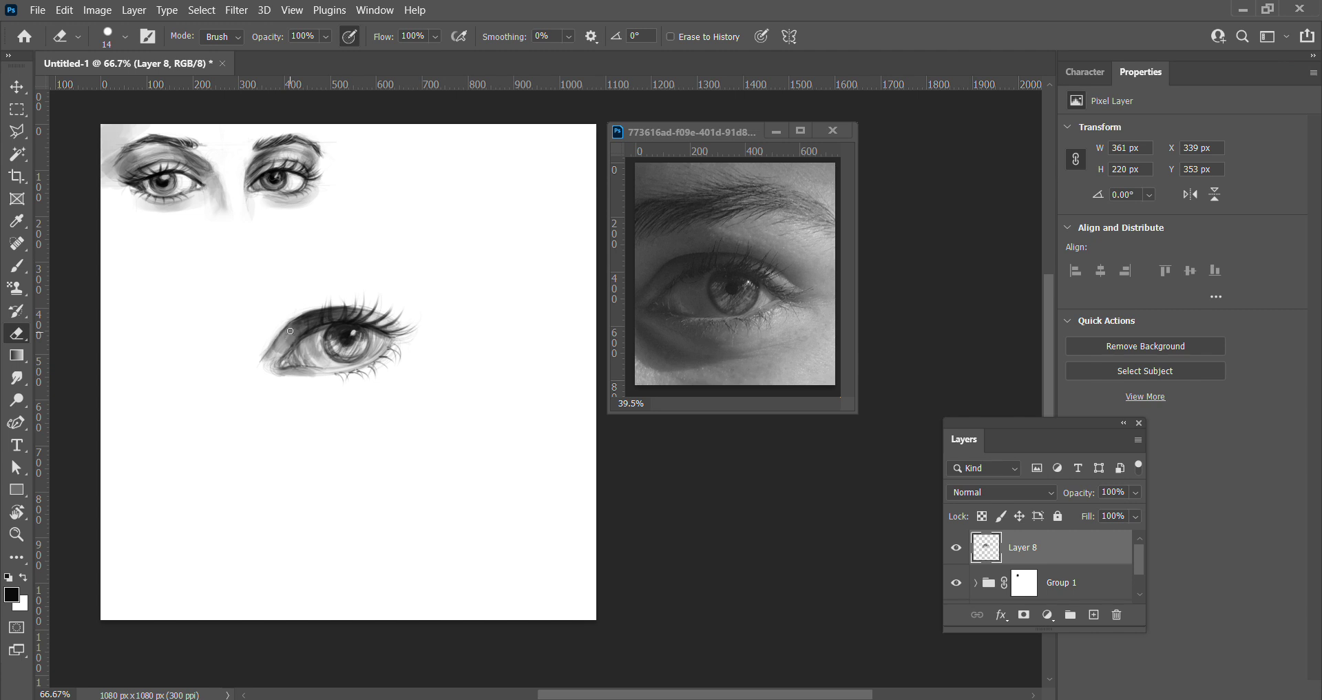